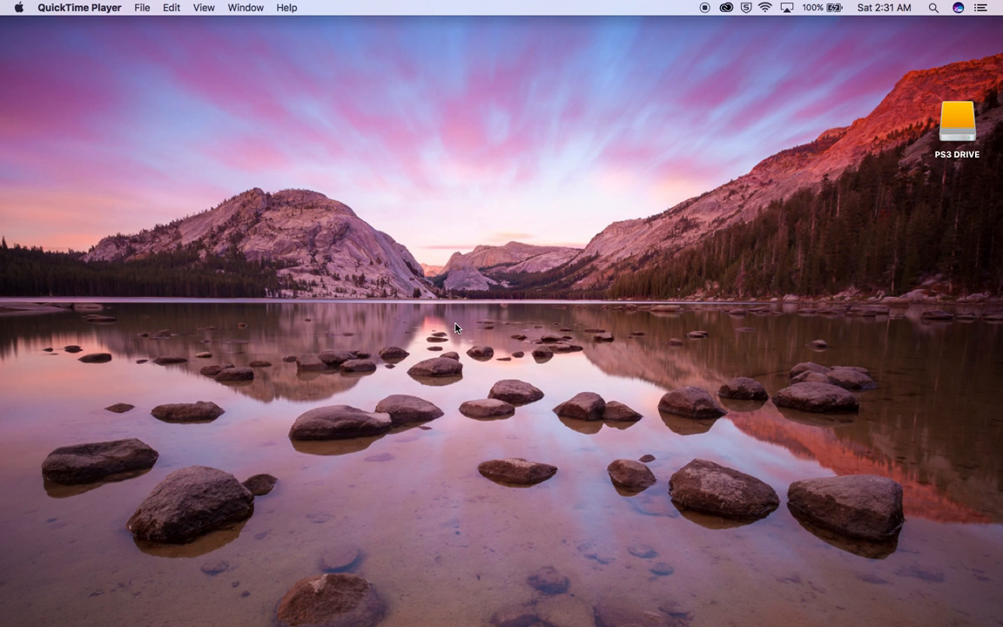
- Launch GIMP from the installed applications
{"action": "mouse_move", "coordinate": [123, 609]}
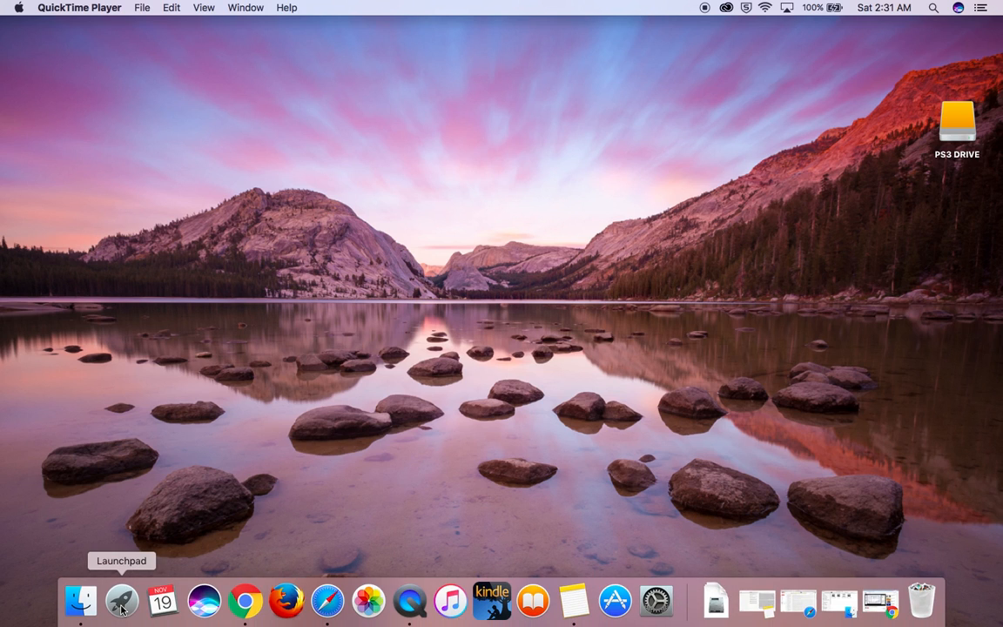
{"action": "mouse_move", "coordinate": [81, 620]}
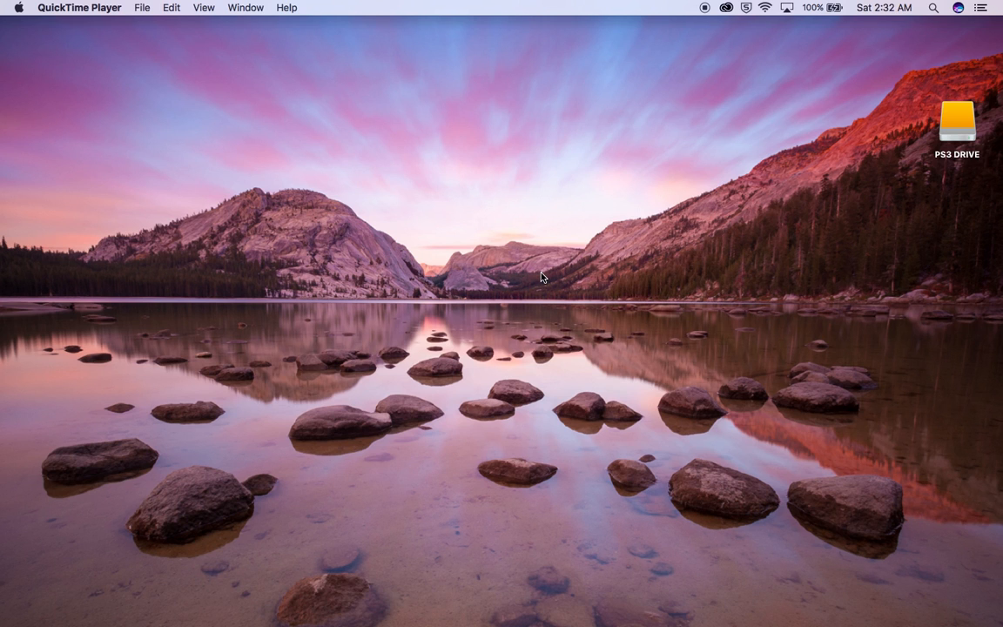
{"action": "key", "text": "F4"}
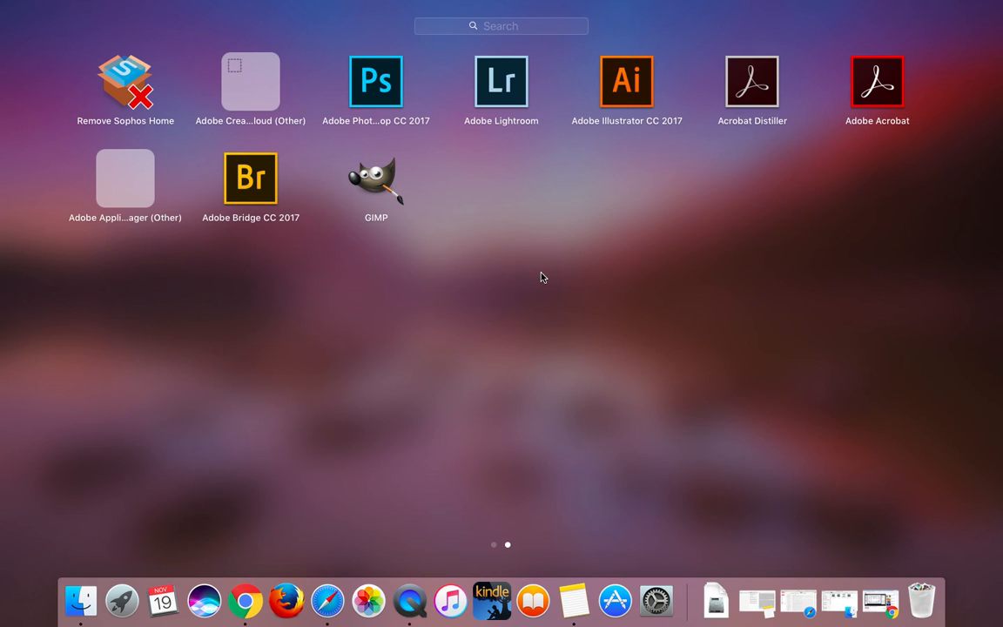
{"action": "left_click", "coordinate": [377, 188]}
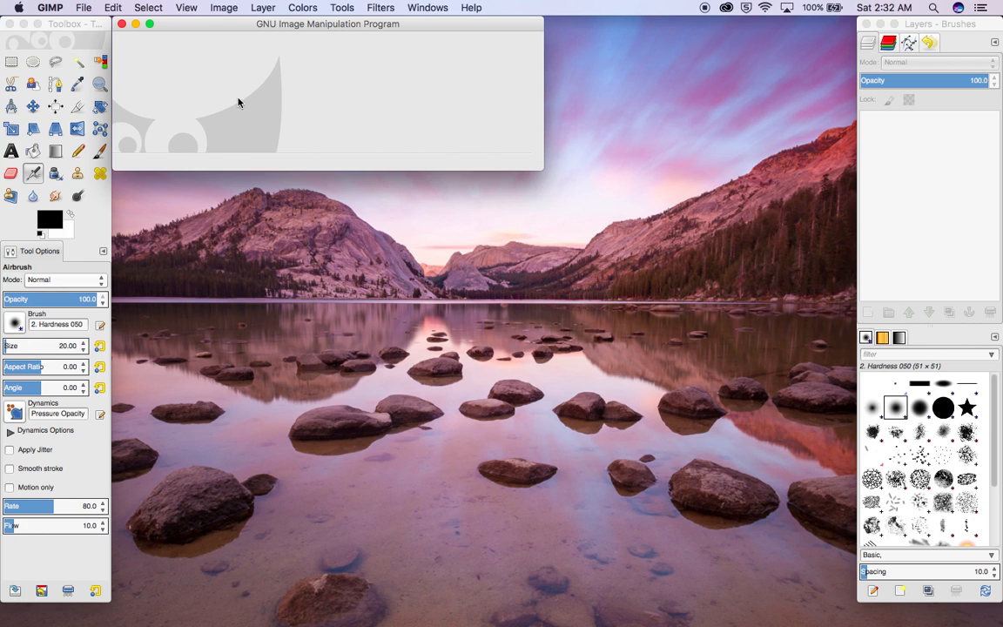
- Create a new blank image 1300 px wide and 1000 px high
{"action": "left_click", "coordinate": [84, 8]}
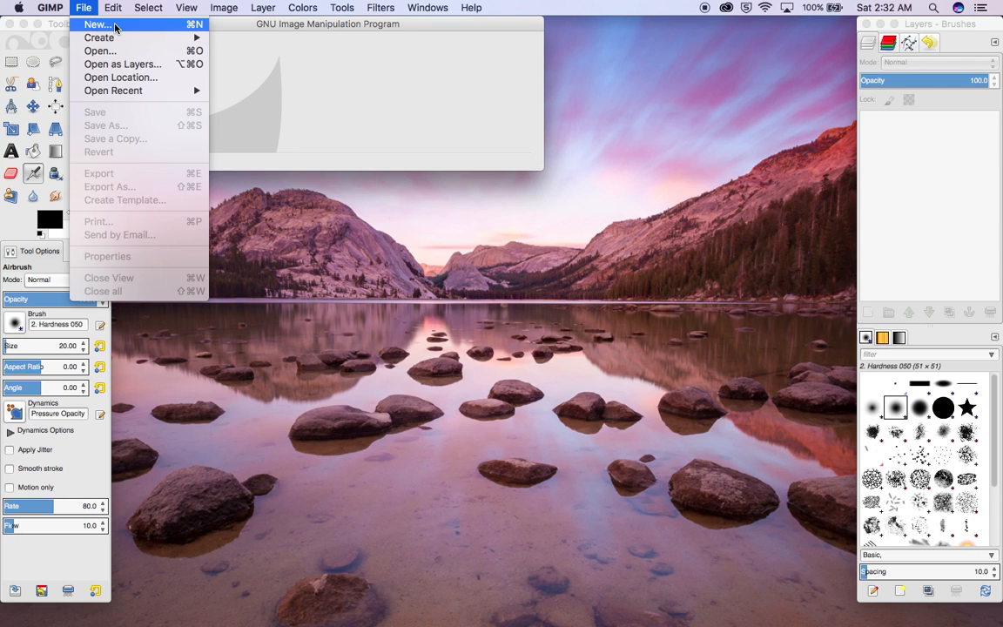
{"action": "left_click", "coordinate": [115, 25]}
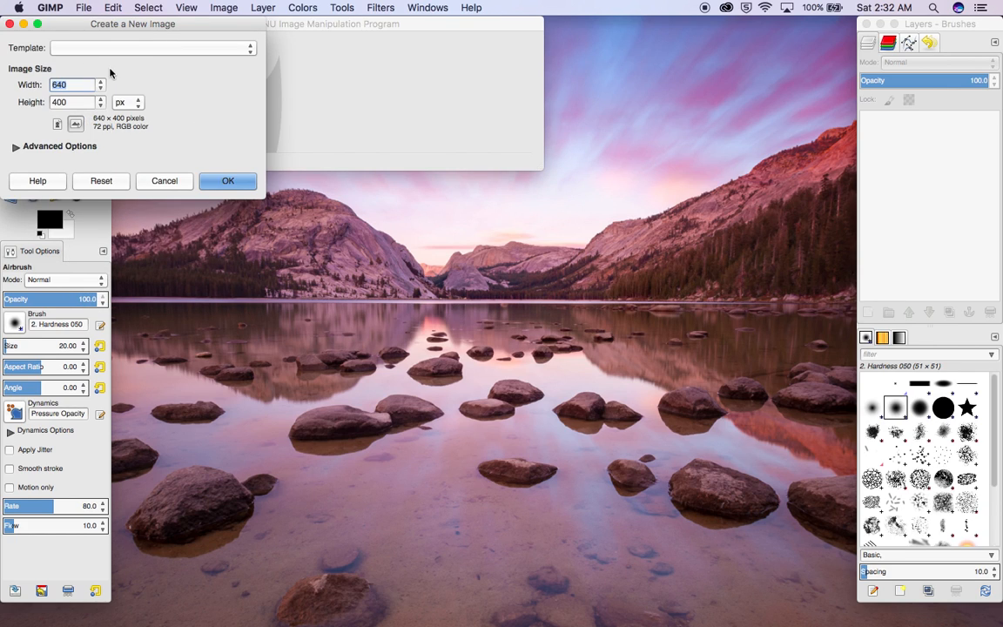
{"action": "left_click", "coordinate": [249, 49]}
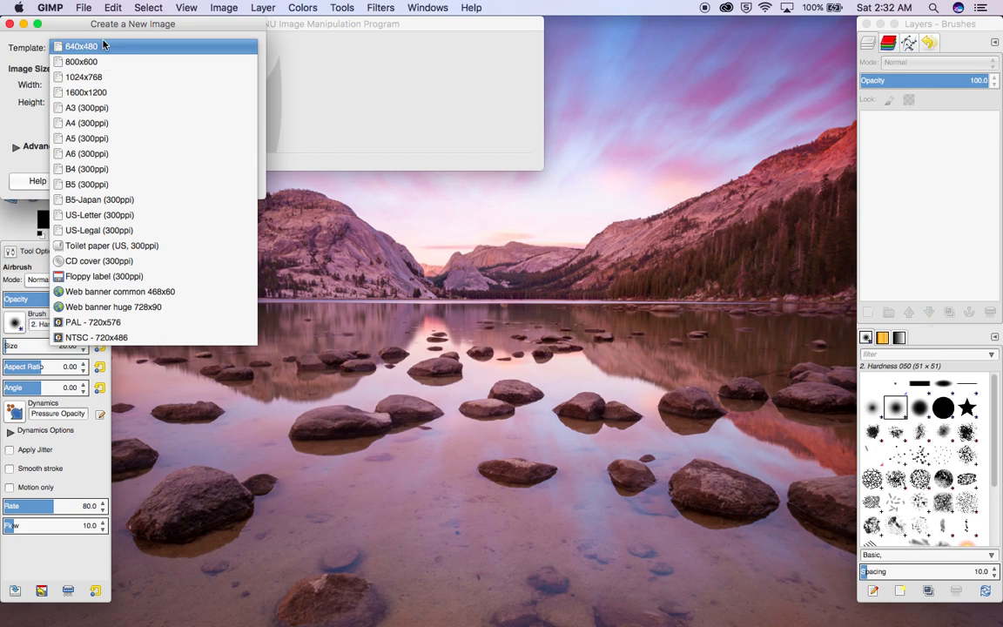
{"action": "left_click", "coordinate": [28, 54]}
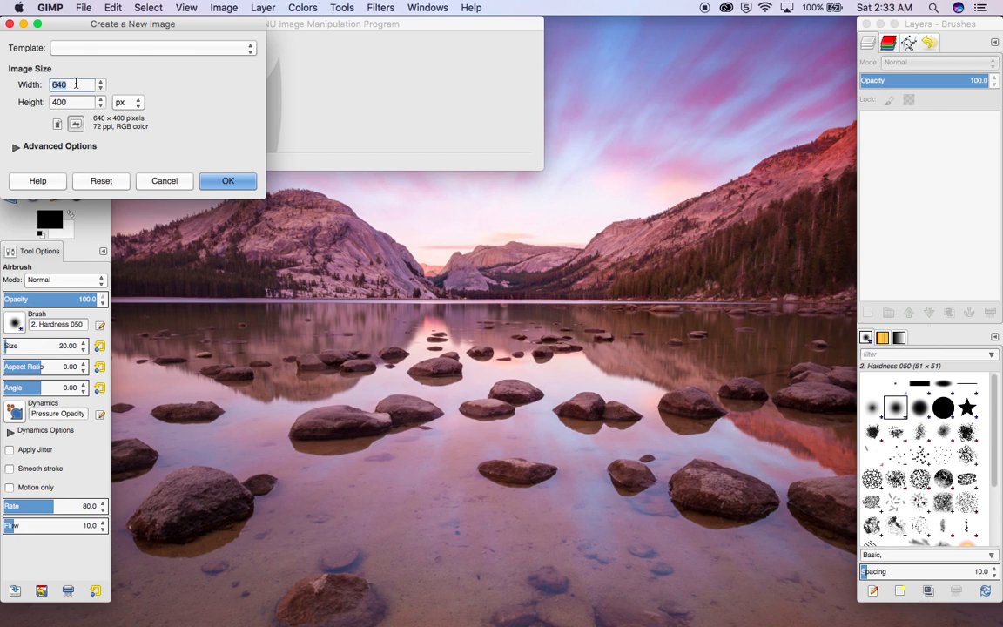
{"action": "type", "text": "1300"}
{"action": "key", "text": "Tab"}
{"action": "type", "text": "1000"}
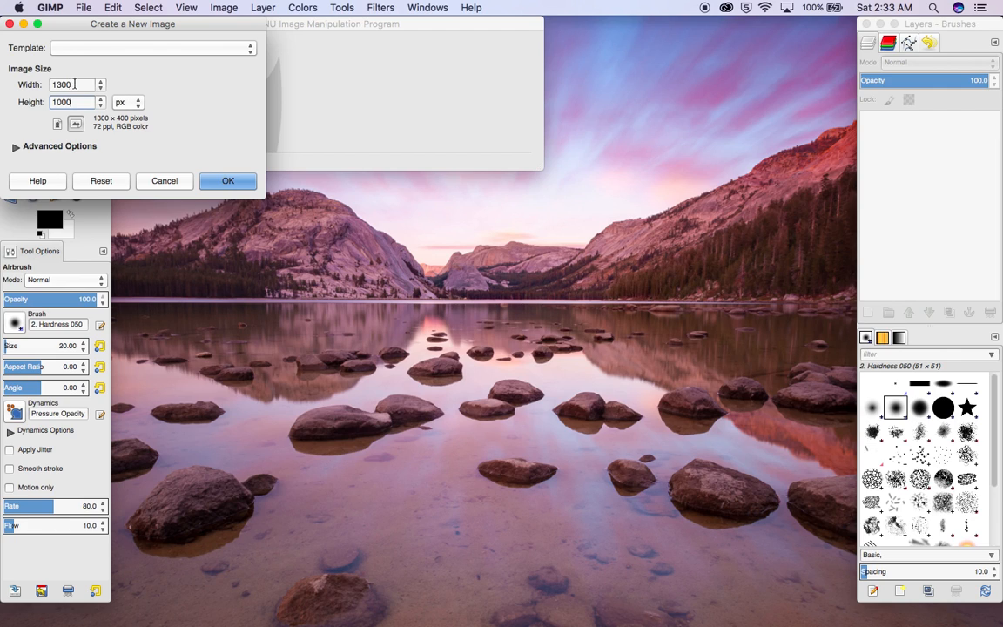
{"action": "left_click", "coordinate": [228, 181]}
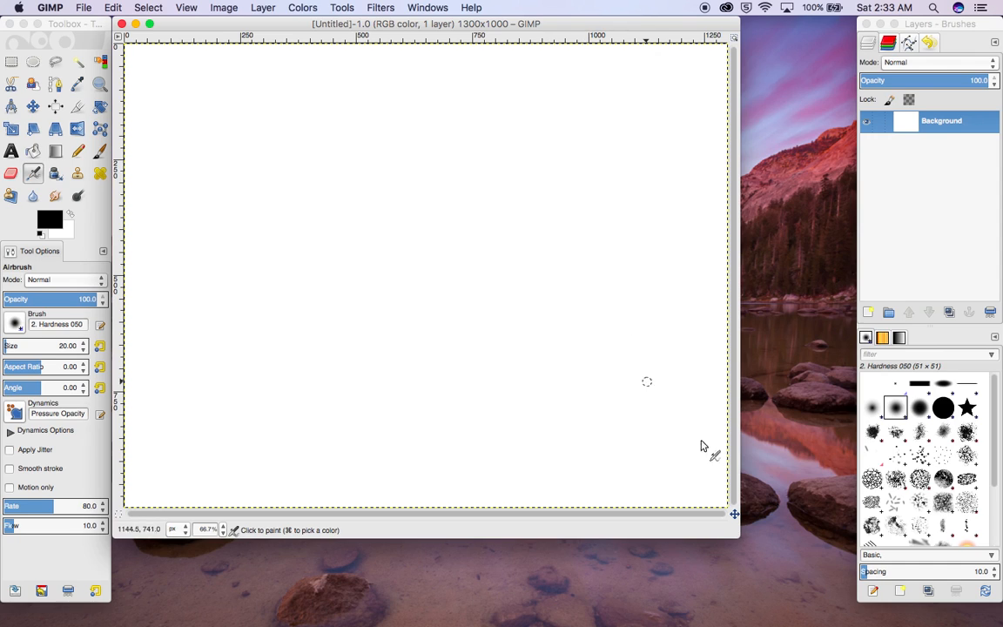
- Enlarge the image window to fill the space between the side docks and fit the image in it
{"action": "left_click_drag", "start_coordinate": [736, 536], "coordinate": [853, 603]}
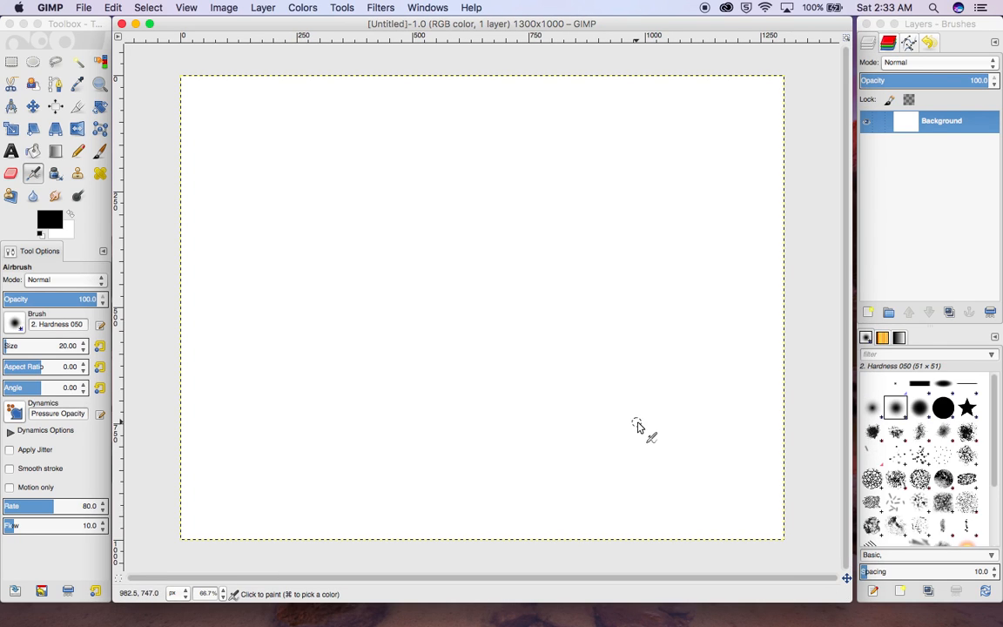
{"action": "left_click", "coordinate": [187, 8]}
{"action": "mouse_move", "coordinate": [254, 76]}
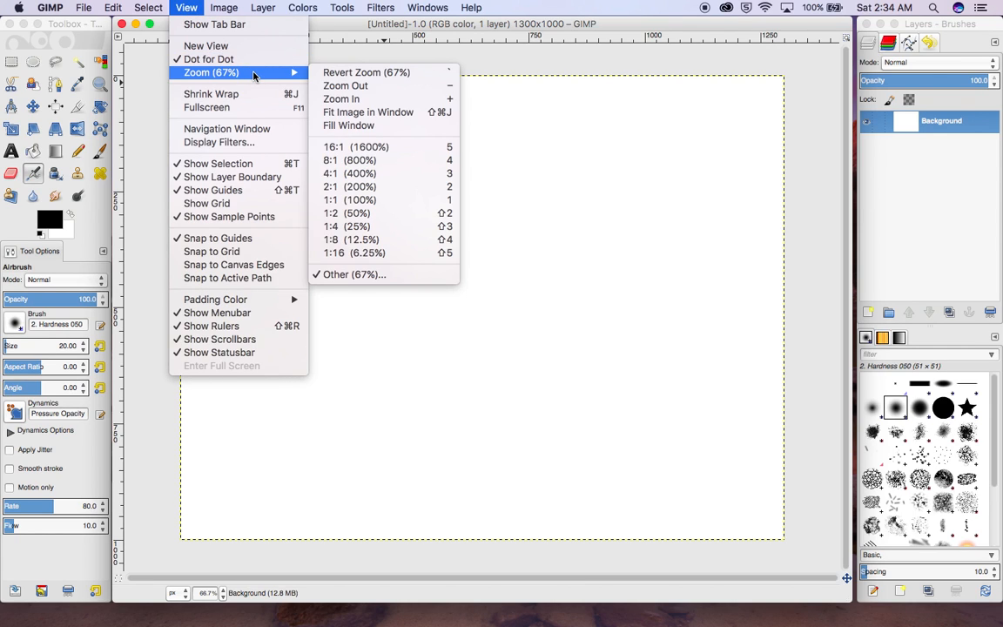
{"action": "left_click", "coordinate": [392, 115]}
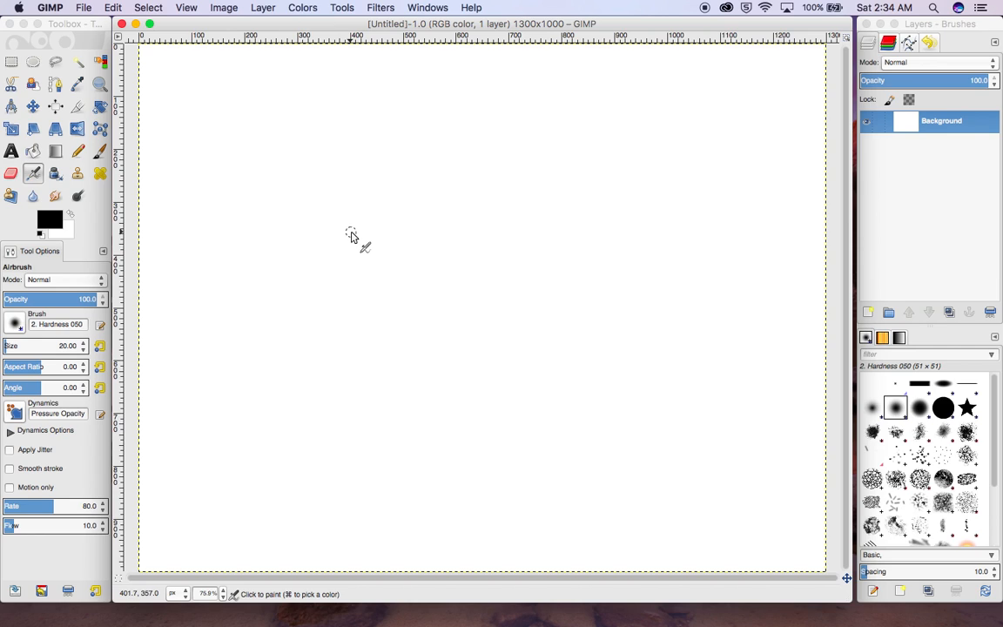
- Try a freehand zigzag stroke with the Airbrush at size 20 and undo it
{"action": "mouse_move", "coordinate": [266, 259]}
{"action": "left_mouse_down"}
{"action": "mouse_move", "coordinate": [304, 231]}
{"action": "mouse_move", "coordinate": [366, 223]}
{"action": "mouse_move", "coordinate": [395, 262]}
{"action": "mouse_move", "coordinate": [409, 339]}
{"action": "mouse_move", "coordinate": [441, 346]}
{"action": "mouse_move", "coordinate": [486, 282]}
{"action": "left_mouse_up"}
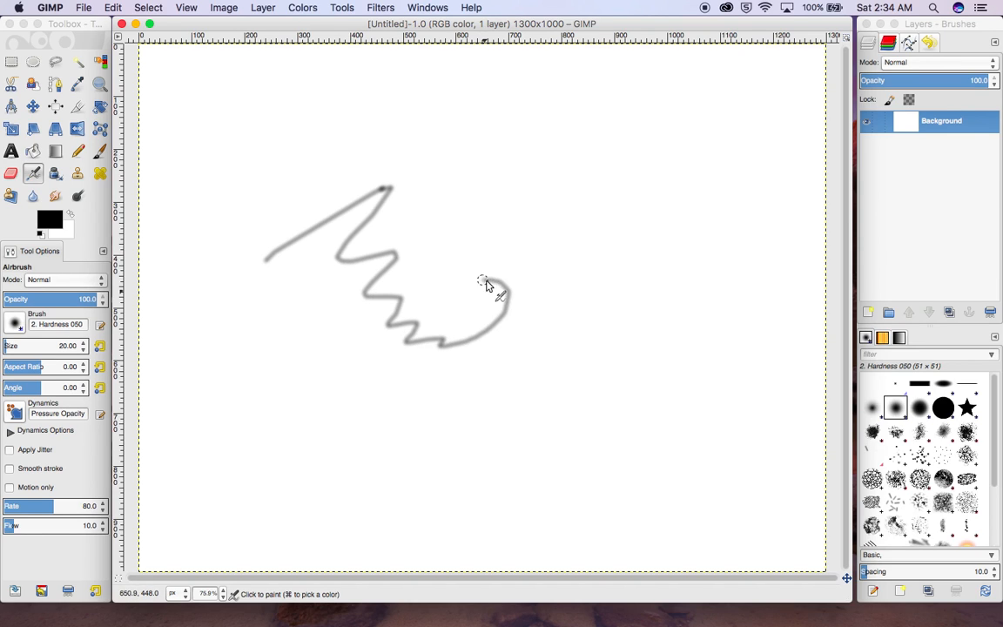
{"action": "key", "text": "super+z"}
{"action": "key", "text": "super+z"}
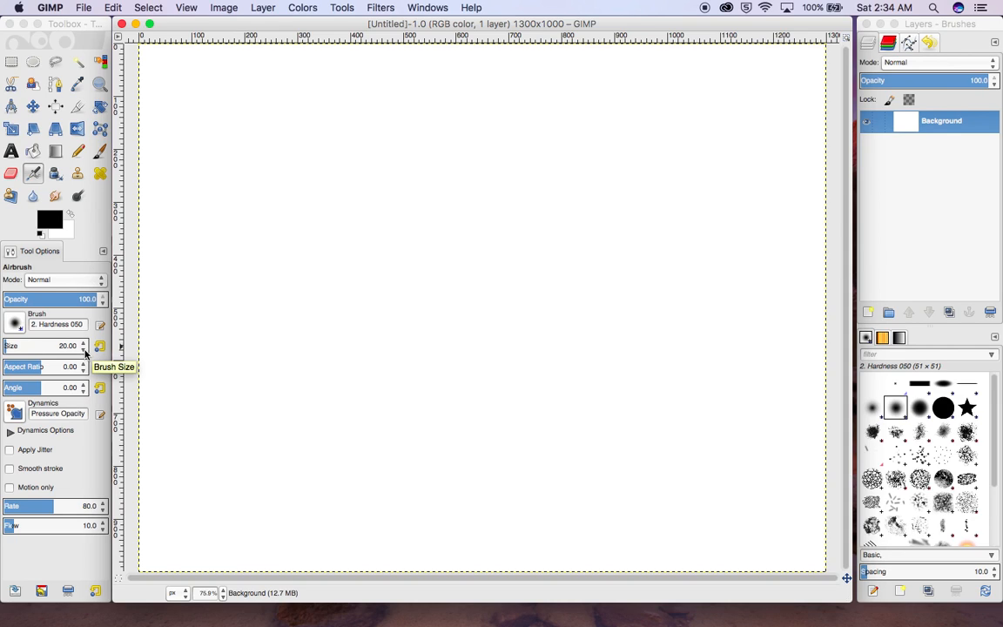
- Set the Airbrush brush size to 8
{"action": "left_click", "coordinate": [84, 351]}
{"action": "left_click", "coordinate": [84, 351]}
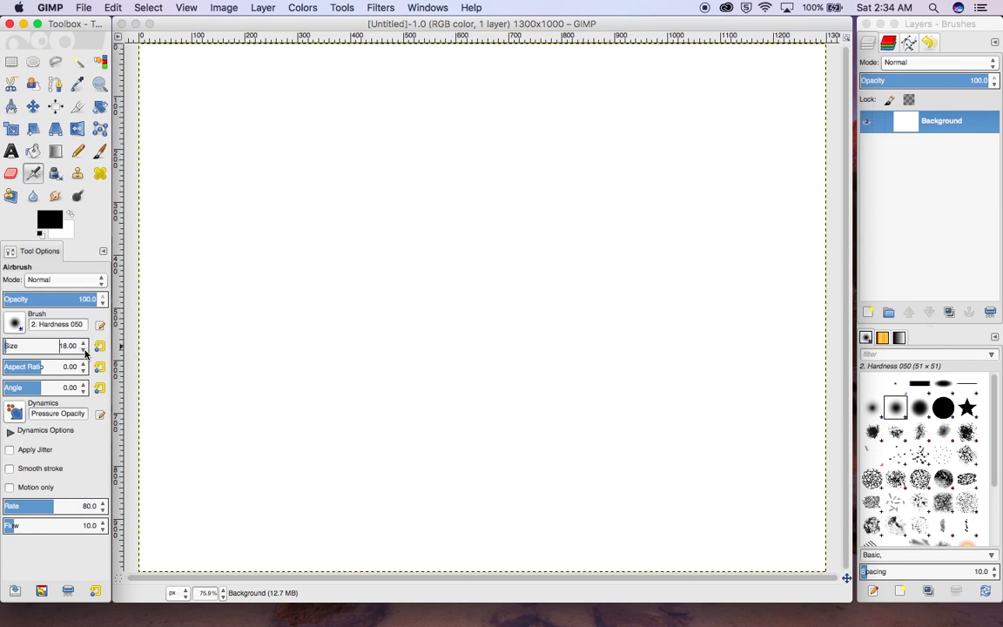
{"action": "left_click", "coordinate": [85, 344]}
{"action": "left_click", "coordinate": [85, 344]}
{"action": "left_click", "coordinate": [84, 344]}
{"action": "left_click", "coordinate": [84, 344]}
{"action": "left_click", "coordinate": [84, 344]}
{"action": "left_click", "coordinate": [84, 344]}
{"action": "left_click", "coordinate": [84, 344]}
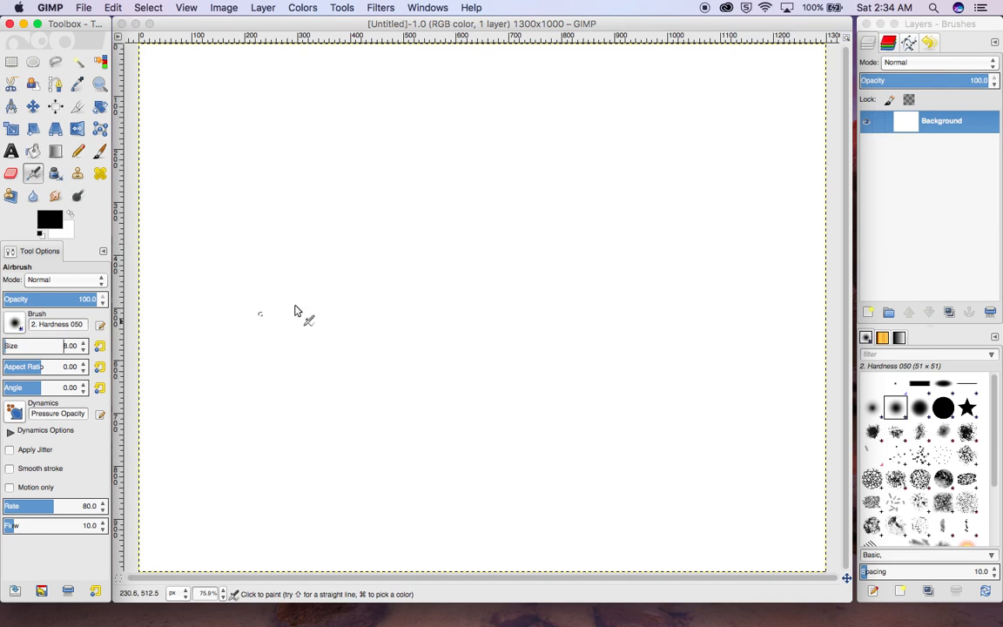
- Try a large freehand outline with the size 8 Airbrush and undo it
{"action": "mouse_move", "coordinate": [323, 281]}
{"action": "left_mouse_down"}
{"action": "mouse_move", "coordinate": [440, 229]}
{"action": "mouse_move", "coordinate": [444, 302]}
{"action": "mouse_move", "coordinate": [505, 309]}
{"action": "mouse_move", "coordinate": [524, 328]}
{"action": "mouse_move", "coordinate": [609, 303]}
{"action": "mouse_move", "coordinate": [551, 194]}
{"action": "mouse_move", "coordinate": [443, 147]}
{"action": "mouse_move", "coordinate": [308, 236]}
{"action": "mouse_move", "coordinate": [339, 281]}
{"action": "left_mouse_up"}
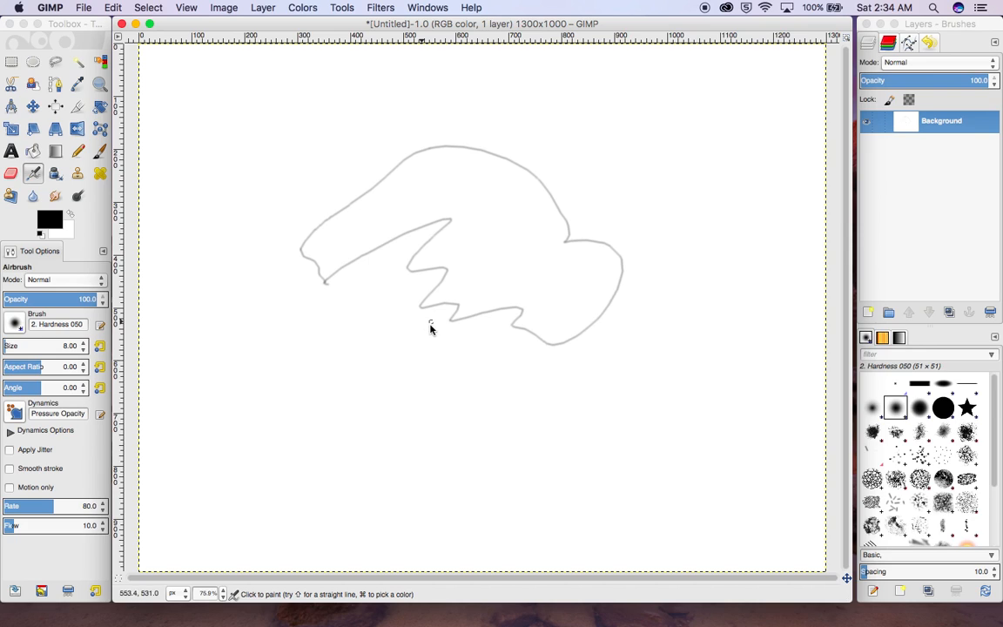
{"action": "key", "text": "super+z"}
{"action": "key", "text": "super+z"}
{"action": "key", "text": "super+z"}
{"action": "key", "text": "super+z"}
{"action": "key", "text": "super+z"}
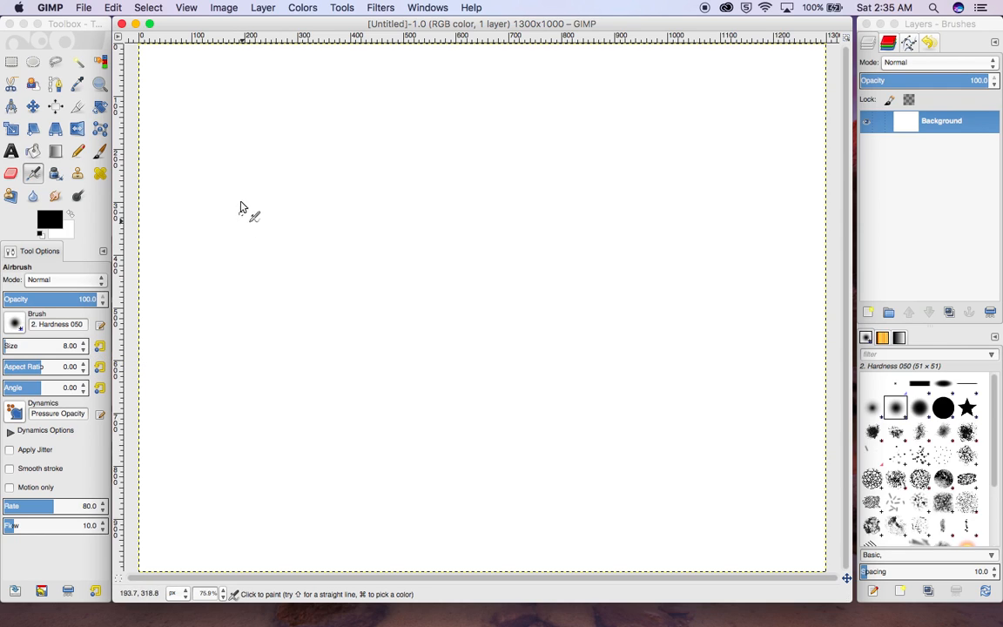
- Scribble with the Airbrush in the canvas's upper-left area and draw a jagged outline with the Pencil near the middle
{"action": "mouse_move", "coordinate": [188, 212]}
{"action": "left_mouse_down"}
{"action": "mouse_move", "coordinate": [279, 144]}
{"action": "mouse_move", "coordinate": [231, 207]}
{"action": "mouse_move", "coordinate": [296, 218]}
{"action": "mouse_move", "coordinate": [303, 212]}
{"action": "mouse_move", "coordinate": [248, 164]}
{"action": "mouse_move", "coordinate": [243, 128]}
{"action": "mouse_move", "coordinate": [258, 182]}
{"action": "mouse_move", "coordinate": [229, 211]}
{"action": "mouse_move", "coordinate": [209, 175]}
{"action": "mouse_move", "coordinate": [239, 200]}
{"action": "mouse_move", "coordinate": [284, 162]}
{"action": "mouse_move", "coordinate": [245, 154]}
{"action": "mouse_move", "coordinate": [243, 210]}
{"action": "mouse_move", "coordinate": [216, 171]}
{"action": "mouse_move", "coordinate": [245, 199]}
{"action": "mouse_move", "coordinate": [304, 222]}
{"action": "mouse_move", "coordinate": [252, 240]}
{"action": "left_mouse_up"}
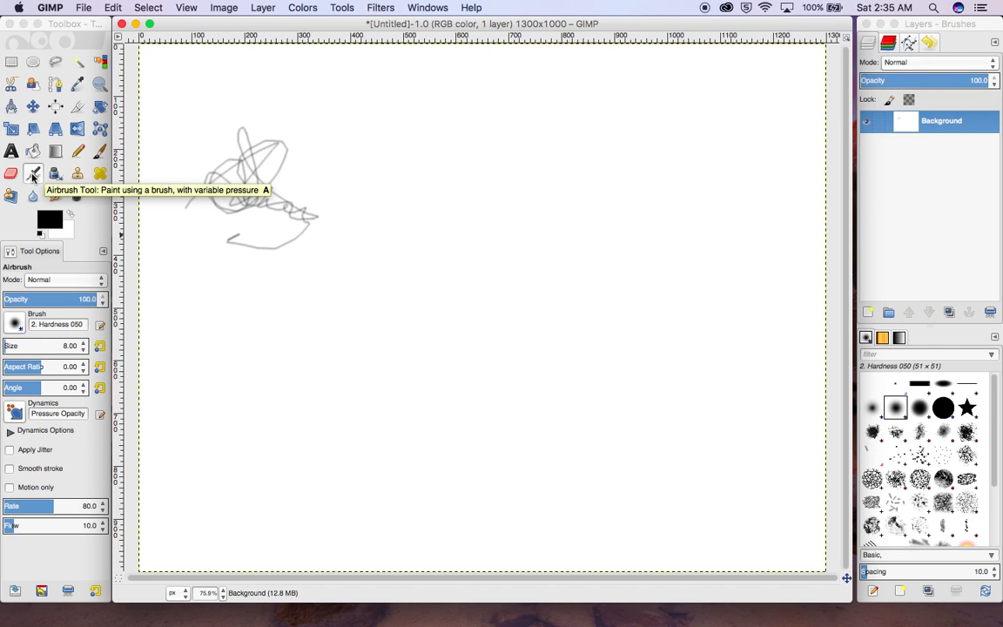
{"action": "left_click", "coordinate": [77, 152]}
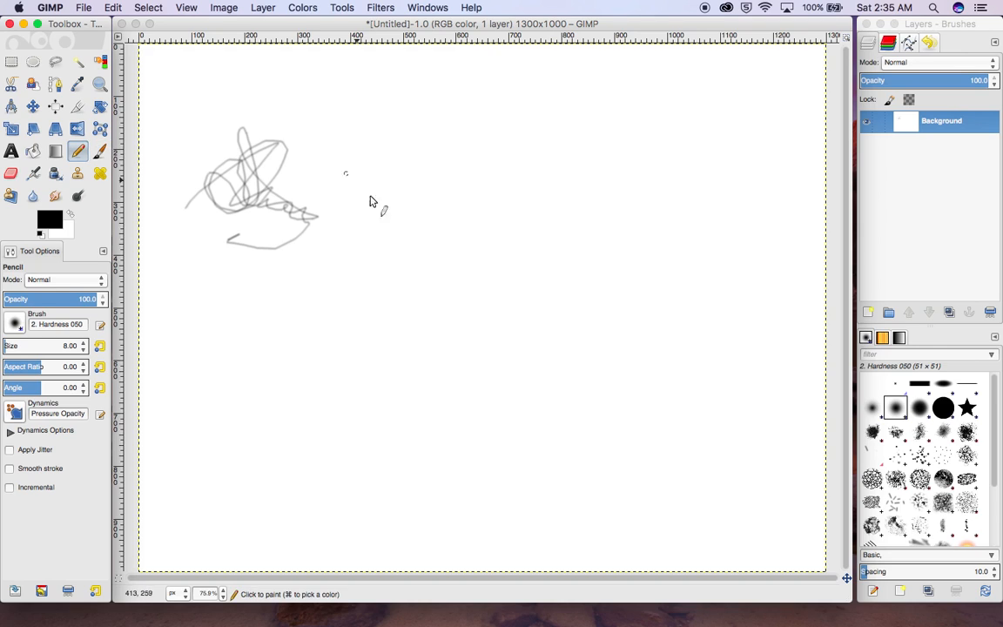
{"action": "left_click", "coordinate": [317, 296]}
{"action": "mouse_move", "coordinate": [330, 290]}
{"action": "left_mouse_down"}
{"action": "mouse_move", "coordinate": [389, 289]}
{"action": "mouse_move", "coordinate": [408, 310]}
{"action": "mouse_move", "coordinate": [456, 316]}
{"action": "mouse_move", "coordinate": [494, 271]}
{"action": "mouse_move", "coordinate": [454, 261]}
{"action": "mouse_move", "coordinate": [462, 207]}
{"action": "mouse_move", "coordinate": [500, 185]}
{"action": "mouse_move", "coordinate": [538, 221]}
{"action": "mouse_move", "coordinate": [552, 254]}
{"action": "mouse_move", "coordinate": [534, 293]}
{"action": "mouse_move", "coordinate": [456, 338]}
{"action": "mouse_move", "coordinate": [384, 356]}
{"action": "mouse_move", "coordinate": [294, 349]}
{"action": "mouse_move", "coordinate": [269, 323]}
{"action": "mouse_move", "coordinate": [299, 268]}
{"action": "mouse_move", "coordinate": [312, 269]}
{"action": "mouse_move", "coordinate": [296, 305]}
{"action": "mouse_move", "coordinate": [332, 327]}
{"action": "left_mouse_up"}
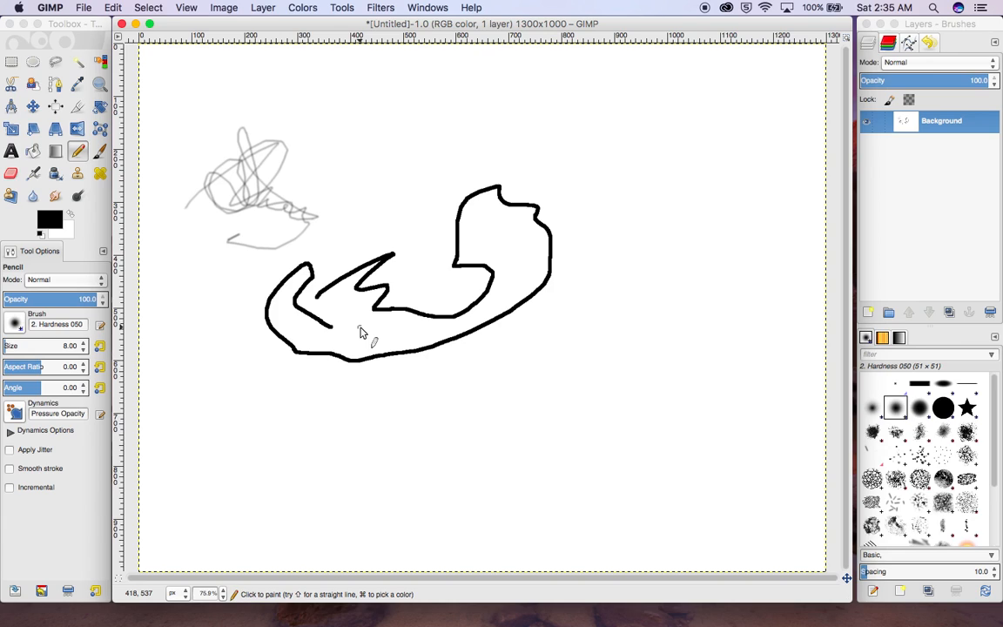
{"action": "key", "text": "a"}
{"action": "key", "text": "n"}
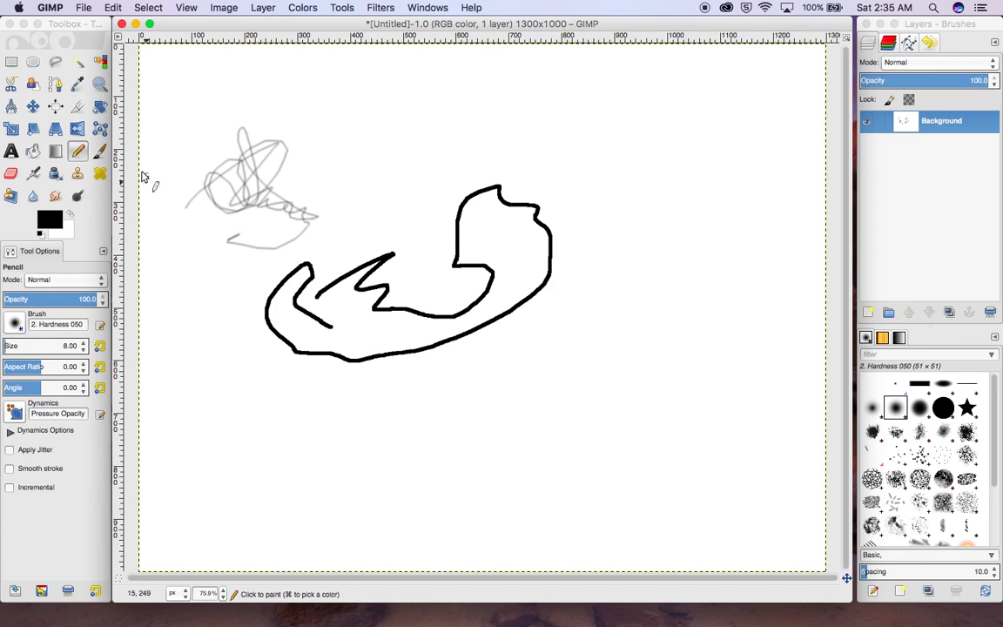
- Draw a long looping curve with the Paintbrush across the right half of the canvas
{"action": "left_click", "coordinate": [100, 154]}
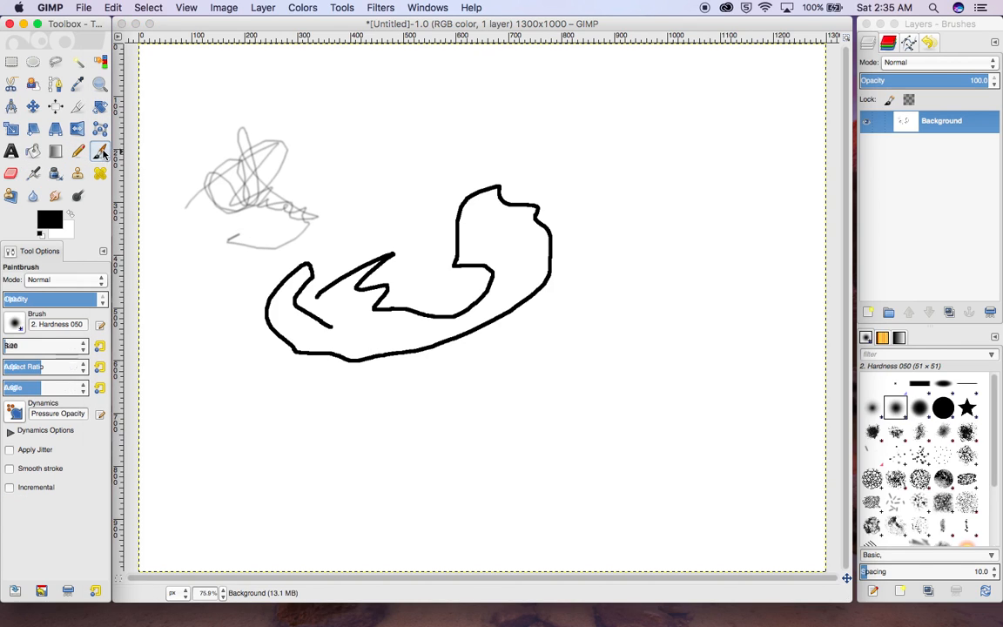
{"action": "mouse_move", "coordinate": [426, 151]}
{"action": "left_mouse_down"}
{"action": "mouse_move", "coordinate": [579, 137]}
{"action": "mouse_move", "coordinate": [604, 161]}
{"action": "mouse_move", "coordinate": [626, 231]}
{"action": "mouse_move", "coordinate": [629, 333]}
{"action": "mouse_move", "coordinate": [529, 417]}
{"action": "mouse_move", "coordinate": [492, 389]}
{"action": "mouse_move", "coordinate": [533, 395]}
{"action": "left_mouse_up"}
{"action": "mouse_move", "coordinate": [657, 429]}
{"action": "left_mouse_down"}
{"action": "mouse_move", "coordinate": [640, 380]}
{"action": "mouse_move", "coordinate": [598, 346]}
{"action": "mouse_move", "coordinate": [618, 303]}
{"action": "mouse_move", "coordinate": [678, 297]}
{"action": "mouse_move", "coordinate": [705, 246]}
{"action": "mouse_move", "coordinate": [668, 206]}
{"action": "left_mouse_up"}
{"action": "mouse_move", "coordinate": [710, 140]}
{"action": "left_mouse_down"}
{"action": "mouse_move", "coordinate": [754, 227]}
{"action": "mouse_move", "coordinate": [701, 331]}
{"action": "left_mouse_up"}
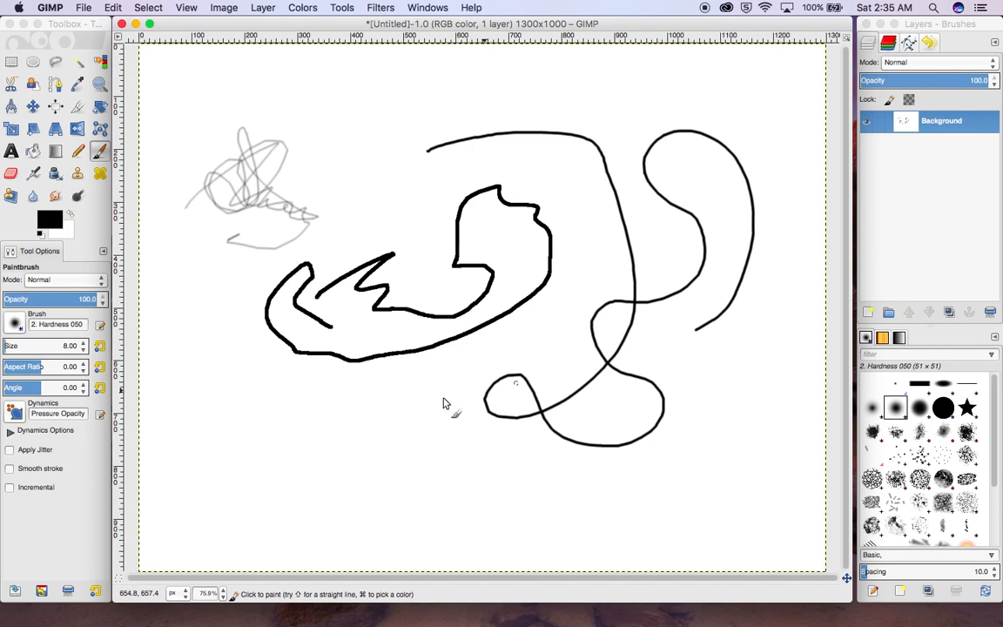
- Alternate between the Airbrush and Paintbrush tools, ending on the Paintbrush
{"action": "key", "text": "a"}
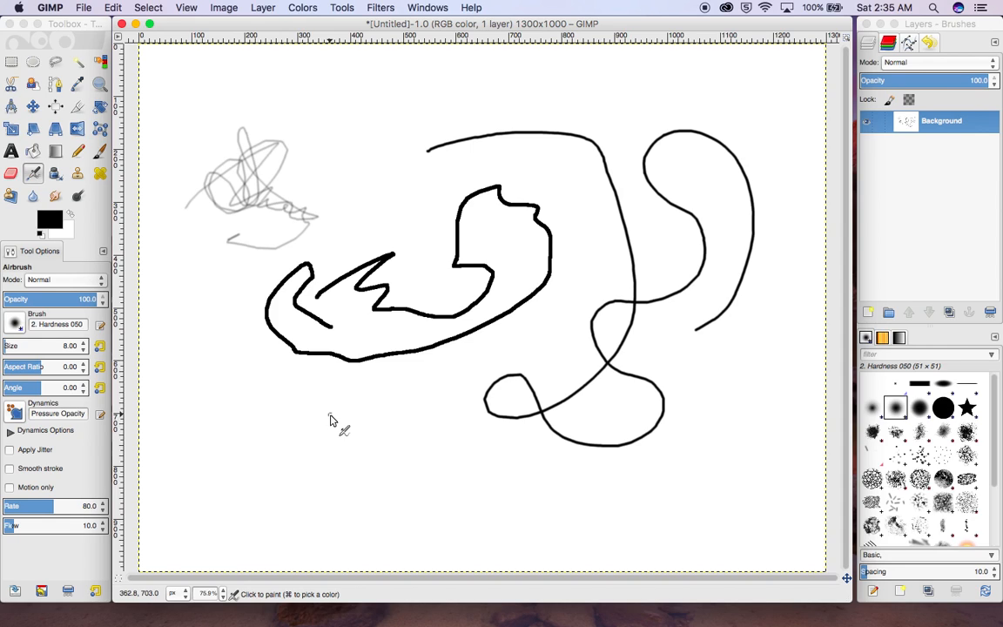
{"action": "key", "text": "p"}
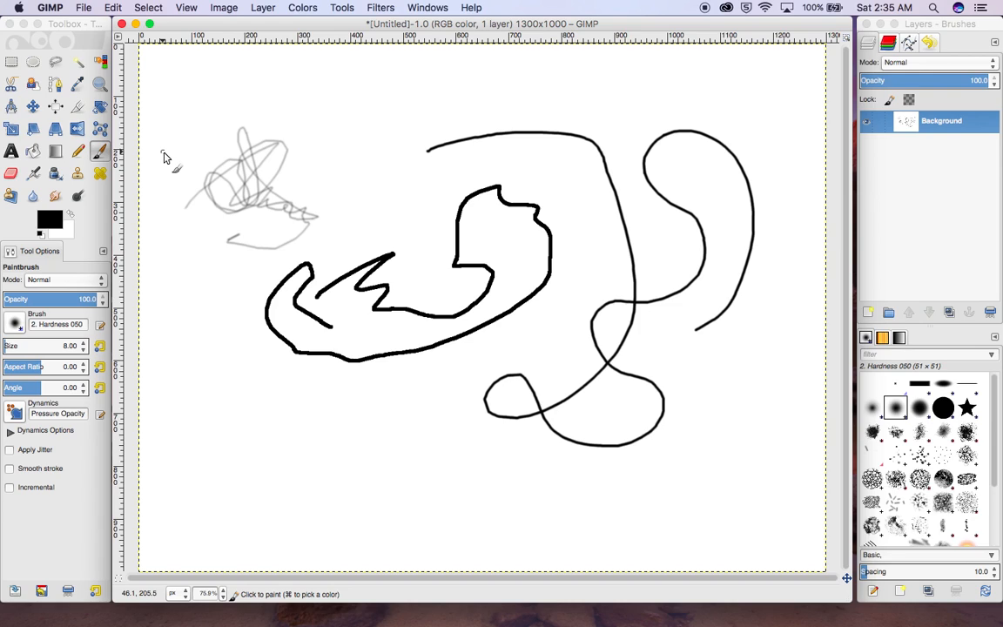
{"action": "key", "text": "a"}
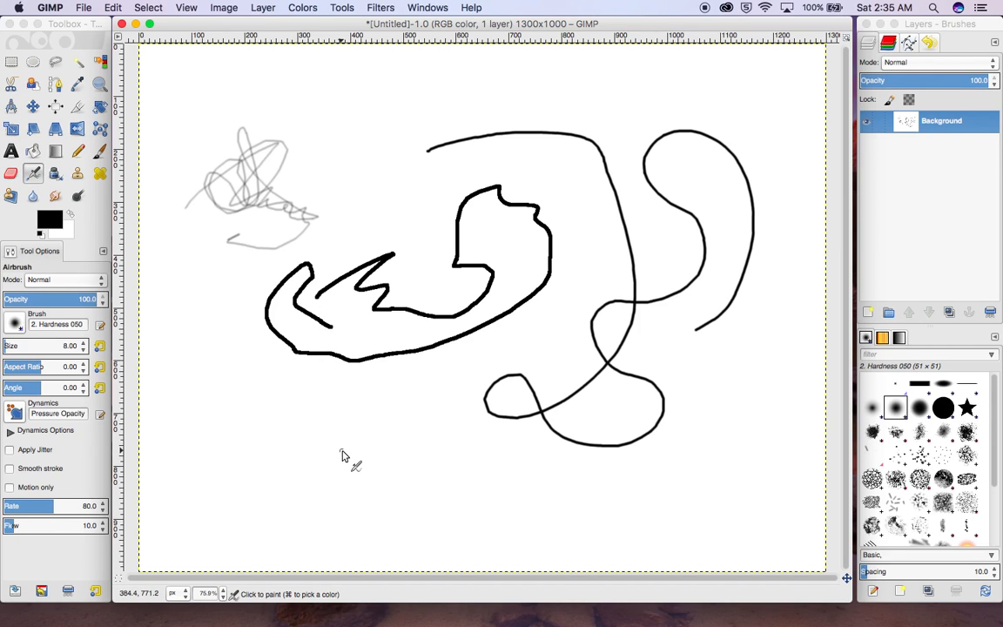
{"action": "key", "text": "p"}
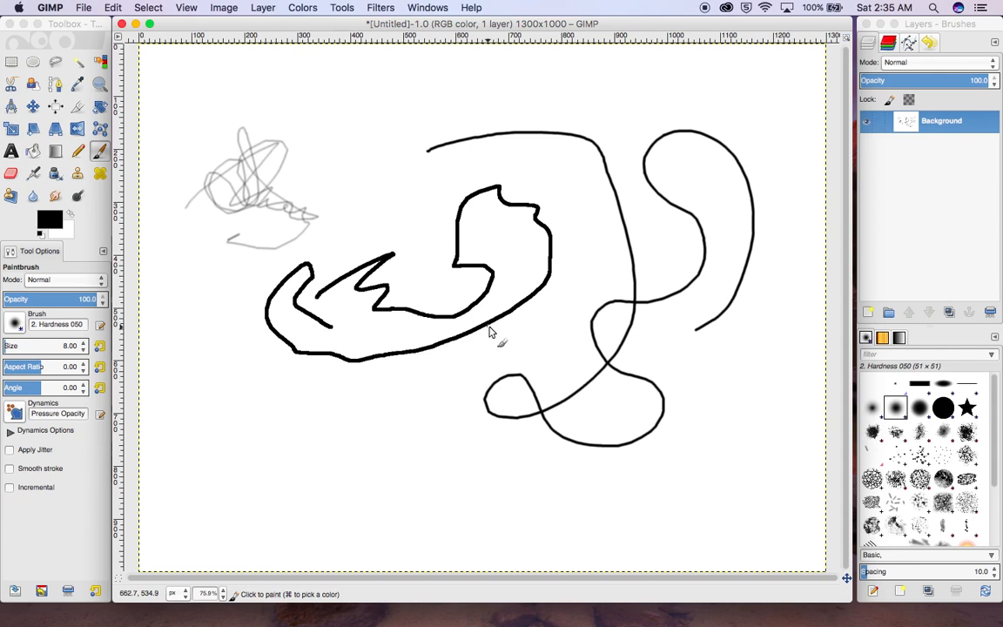
- Undo all the Airbrush, Pencil and Paintbrush test strokes to restore the blank canvas
{"action": "key", "text": "super+z"}
{"action": "key", "text": "super+z"}
{"action": "key", "text": "super+z"}
{"action": "key", "text": "super+z"}
{"action": "key", "text": "super+z"}
{"action": "key", "text": "super+z"}
{"action": "key", "text": "super+z"}
{"action": "key", "text": "super+z"}
{"action": "key", "text": "super+z"}
{"action": "key", "text": "super+z"}
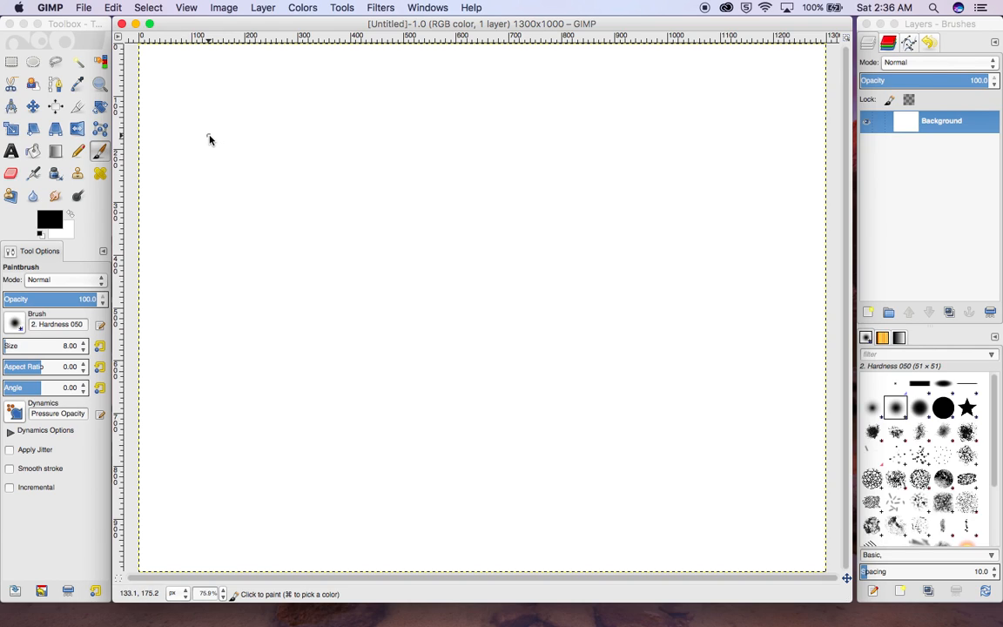
- Handwrite "4+4=8" with the Paintbrush in the upper-left area of the canvas
{"action": "key", "text": "a"}
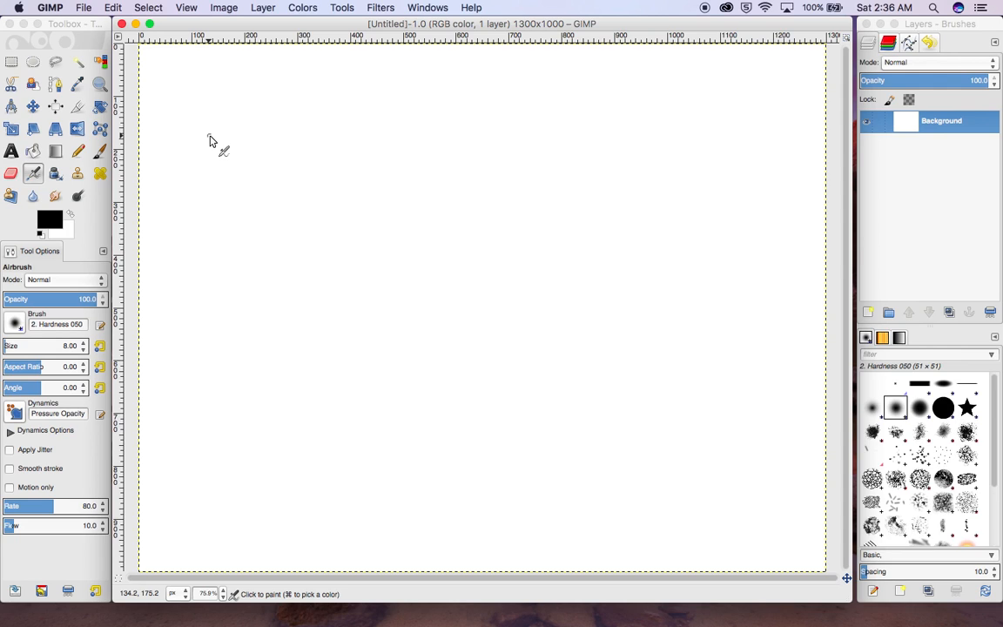
{"action": "key", "text": "p"}
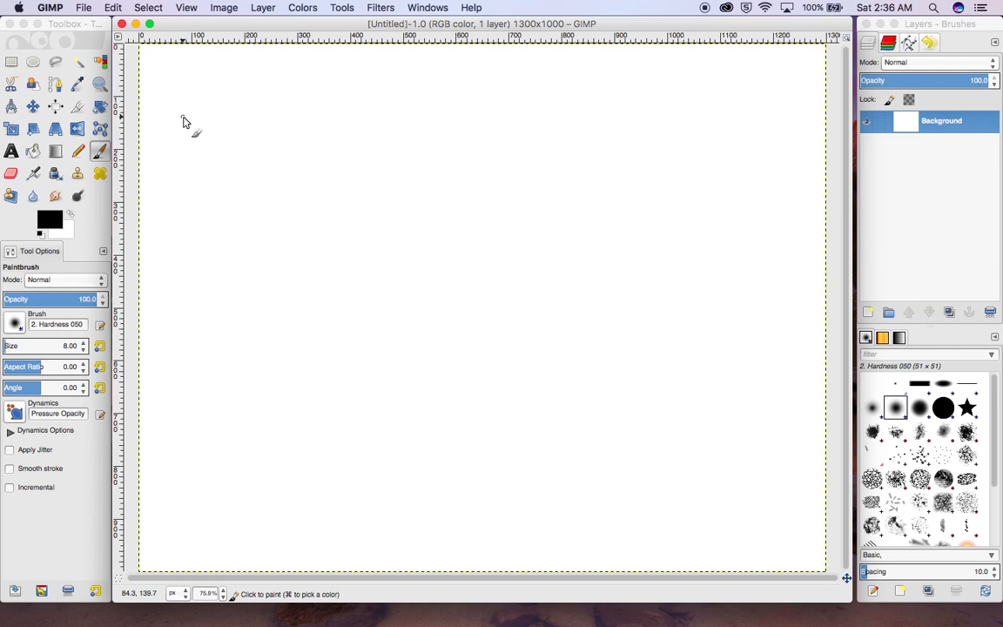
{"action": "mouse_move", "coordinate": [189, 113]}
{"action": "left_mouse_down"}
{"action": "mouse_move", "coordinate": [185, 158]}
{"action": "mouse_move", "coordinate": [207, 158]}
{"action": "mouse_move", "coordinate": [204, 111]}
{"action": "mouse_move", "coordinate": [203, 181]}
{"action": "mouse_move", "coordinate": [242, 174]}
{"action": "left_mouse_up"}
{"action": "mouse_move", "coordinate": [282, 122]}
{"action": "left_mouse_down"}
{"action": "mouse_move", "coordinate": [291, 153]}
{"action": "mouse_move", "coordinate": [292, 170]}
{"action": "mouse_move", "coordinate": [328, 153]}
{"action": "mouse_move", "coordinate": [318, 156]}
{"action": "mouse_move", "coordinate": [376, 165]}
{"action": "mouse_move", "coordinate": [353, 174]}
{"action": "mouse_move", "coordinate": [375, 130]}
{"action": "left_mouse_up"}
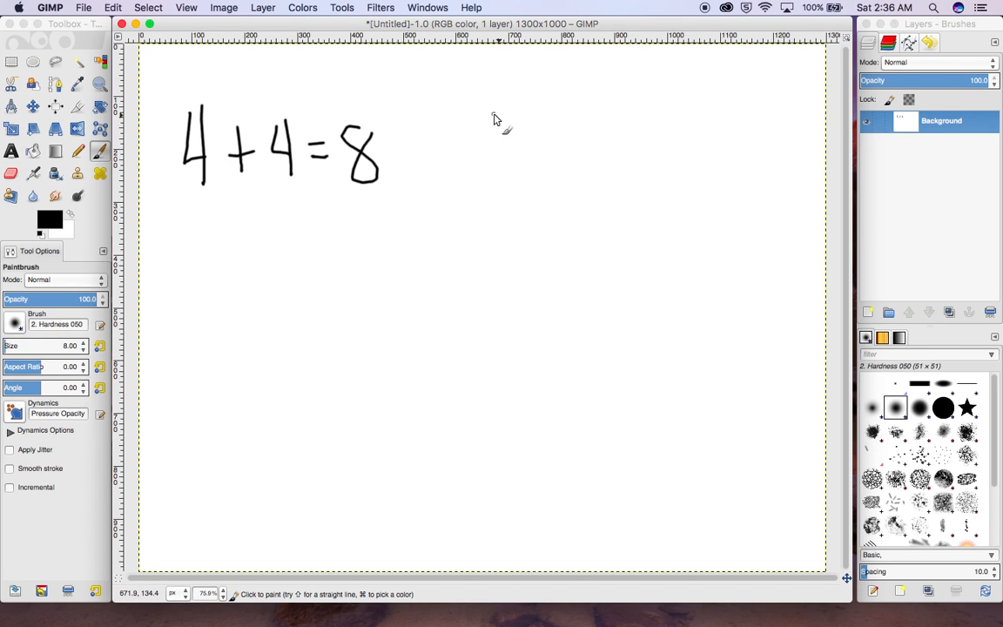
- Draw a capital letter I with top and bottom bars to the right of the equation, keeping the Paintbrush active
{"action": "left_click_drag", "start_coordinate": [503, 112], "coordinate": [503, 182]}
{"action": "left_click_drag", "start_coordinate": [476, 118], "coordinate": [530, 108]}
{"action": "left_click", "coordinate": [477, 188]}
{"action": "left_click", "coordinate": [553, 175], "text": "shift"}
{"action": "key", "text": "a"}
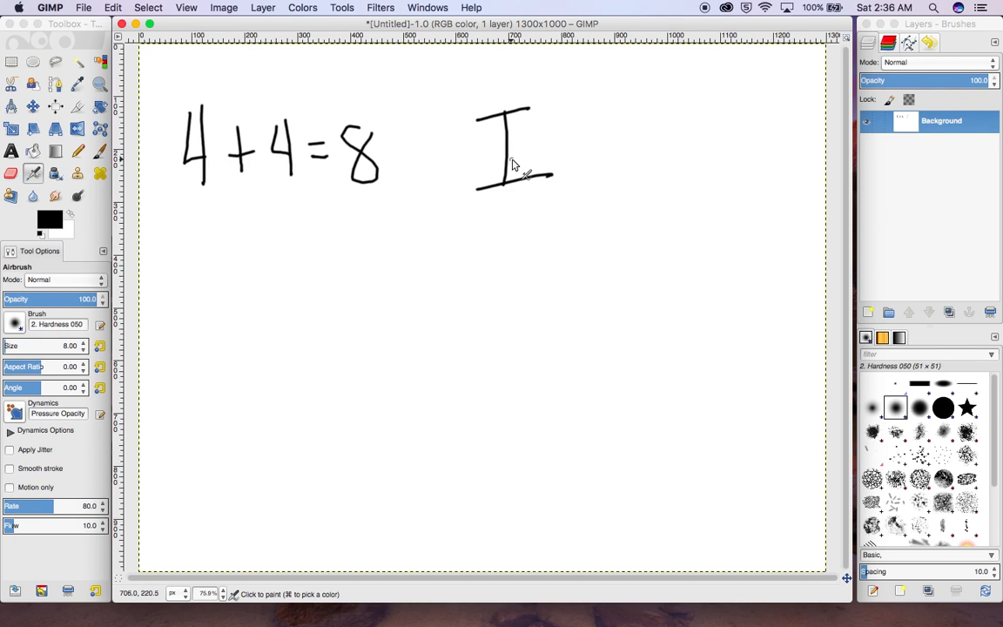
{"action": "key", "text": "p"}
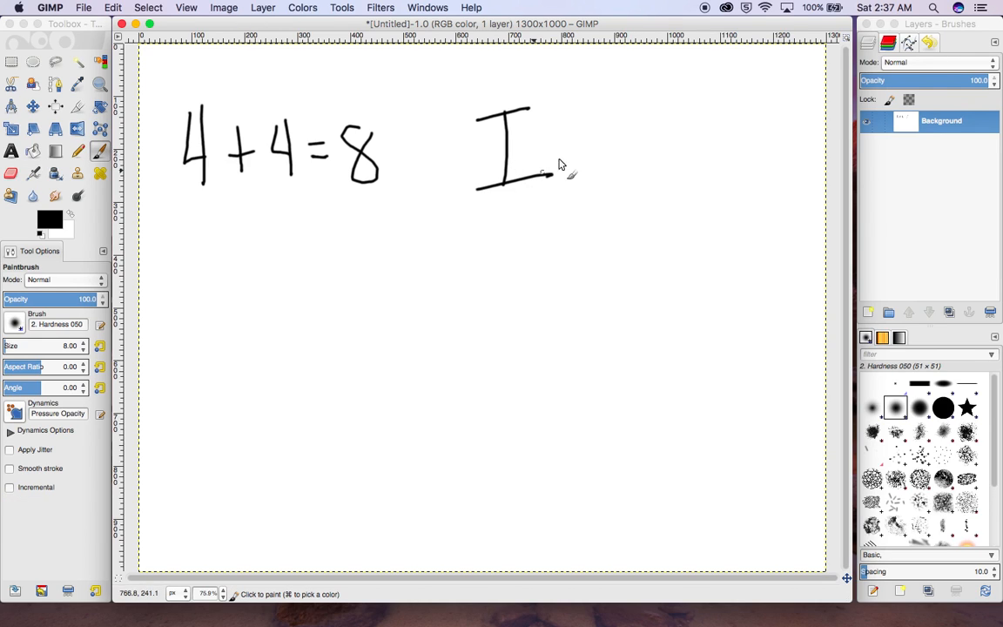
- Handwrite "love" after the capital I and "pizza!" on the line below it with the Paintbrush
{"action": "left_click_drag", "start_coordinate": [589, 114], "coordinate": [587, 178]}
{"action": "mouse_move", "coordinate": [625, 145]}
{"action": "left_mouse_down"}
{"action": "mouse_move", "coordinate": [669, 144]}
{"action": "mouse_move", "coordinate": [702, 162]}
{"action": "left_mouse_up"}
{"action": "left_click", "coordinate": [514, 215]}
{"action": "mouse_move", "coordinate": [520, 257]}
{"action": "left_mouse_down"}
{"action": "mouse_move", "coordinate": [536, 211]}
{"action": "mouse_move", "coordinate": [528, 227]}
{"action": "mouse_move", "coordinate": [593, 232]}
{"action": "left_mouse_up"}
{"action": "left_click", "coordinate": [552, 210]}
{"action": "mouse_move", "coordinate": [599, 218]}
{"action": "left_mouse_down"}
{"action": "mouse_move", "coordinate": [630, 226]}
{"action": "mouse_move", "coordinate": [660, 227]}
{"action": "left_mouse_up"}
{"action": "left_click_drag", "start_coordinate": [694, 185], "coordinate": [689, 225]}
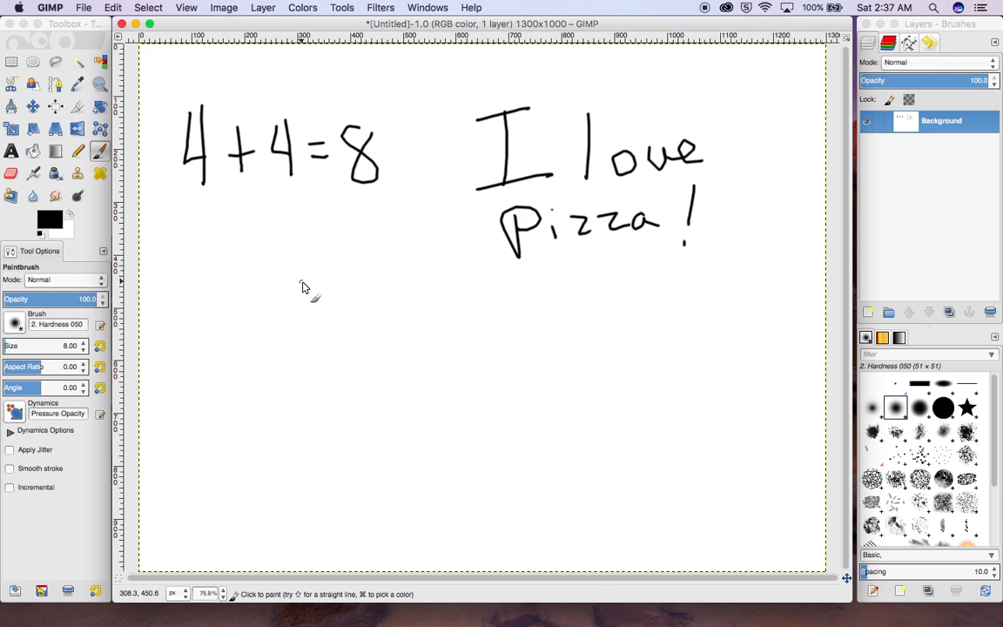
- Draw a heart pierced by a feathered arrow below the equation "4+4=8"
{"action": "mouse_move", "coordinate": [298, 301]}
{"action": "left_mouse_down"}
{"action": "mouse_move", "coordinate": [248, 302]}
{"action": "mouse_move", "coordinate": [278, 365]}
{"action": "mouse_move", "coordinate": [331, 276]}
{"action": "mouse_move", "coordinate": [359, 298]}
{"action": "mouse_move", "coordinate": [285, 375]}
{"action": "left_mouse_up"}
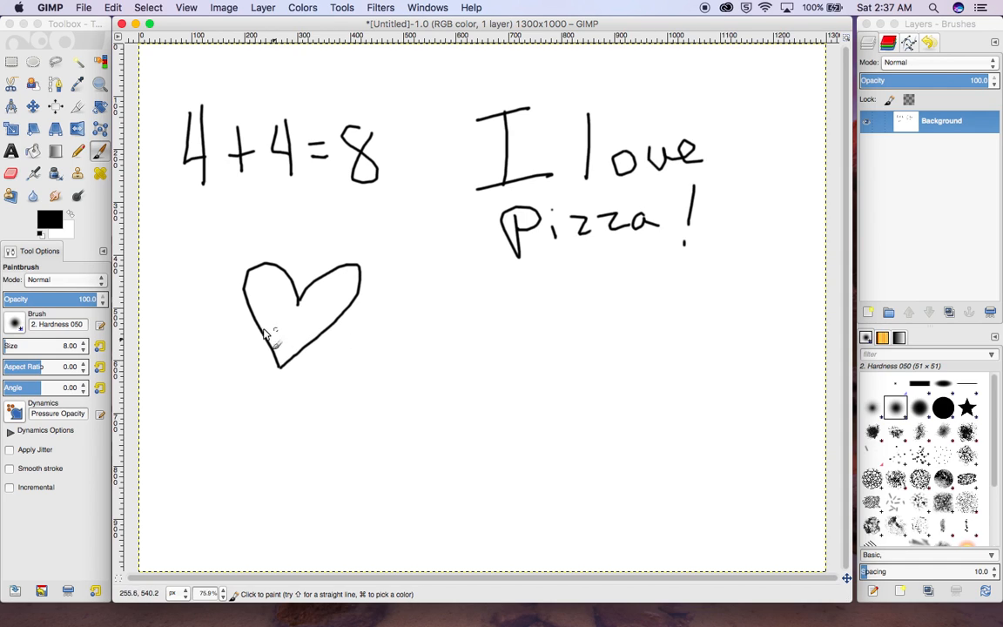
{"action": "mouse_move", "coordinate": [228, 341]}
{"action": "left_mouse_down"}
{"action": "mouse_move", "coordinate": [292, 326]}
{"action": "mouse_move", "coordinate": [281, 324]}
{"action": "mouse_move", "coordinate": [288, 319]}
{"action": "mouse_move", "coordinate": [295, 331]}
{"action": "mouse_move", "coordinate": [224, 333]}
{"action": "mouse_move", "coordinate": [248, 348]}
{"action": "left_mouse_up"}
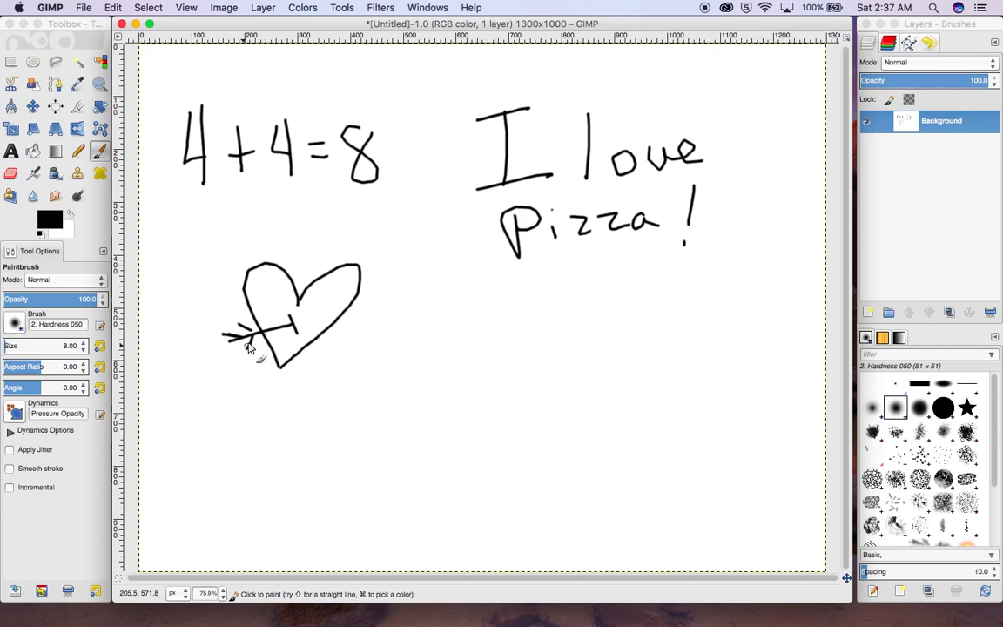
{"action": "left_click_drag", "start_coordinate": [347, 310], "coordinate": [401, 295]}
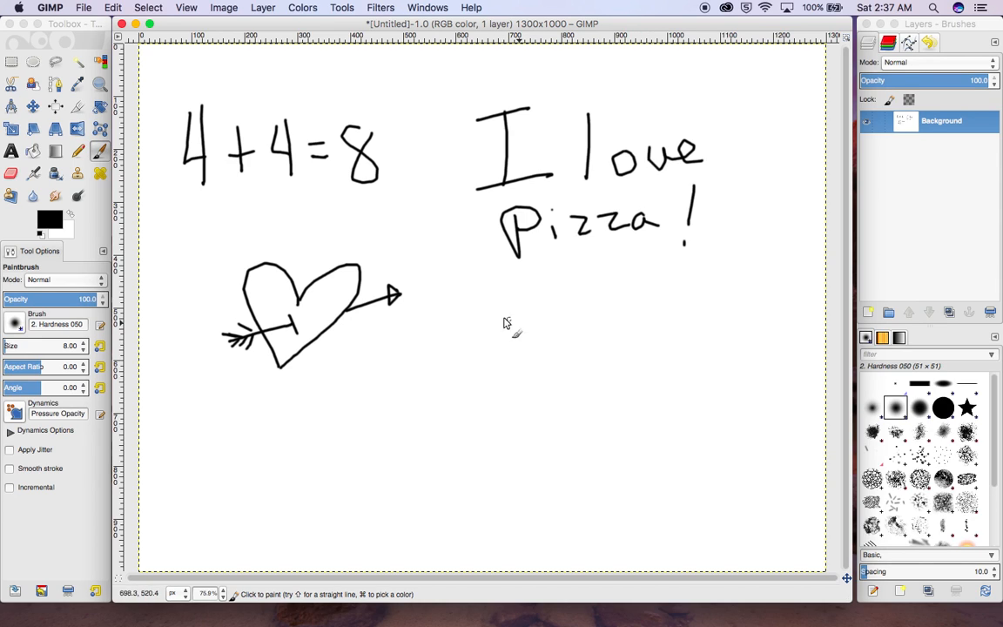
- Handwrite "OK!" below "pizza!" with the Paintbrush, undoing and redrawing the misshapen letter O
{"action": "mouse_move", "coordinate": [528, 348]}
{"action": "left_mouse_down"}
{"action": "mouse_move", "coordinate": [468, 358]}
{"action": "mouse_move", "coordinate": [486, 389]}
{"action": "mouse_move", "coordinate": [542, 378]}
{"action": "mouse_move", "coordinate": [540, 342]}
{"action": "left_mouse_up"}
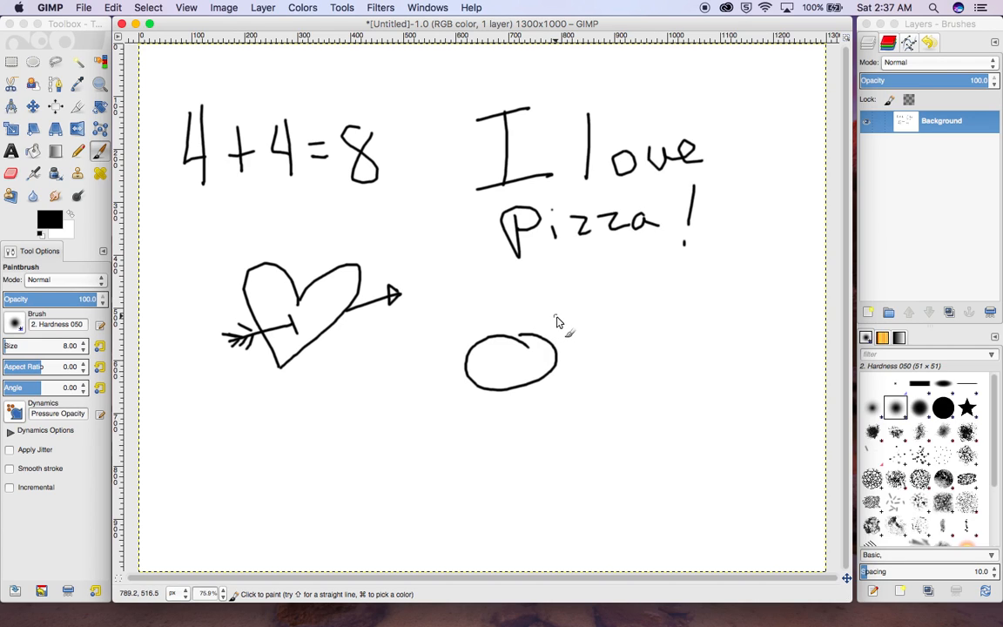
{"action": "key", "text": "super+z"}
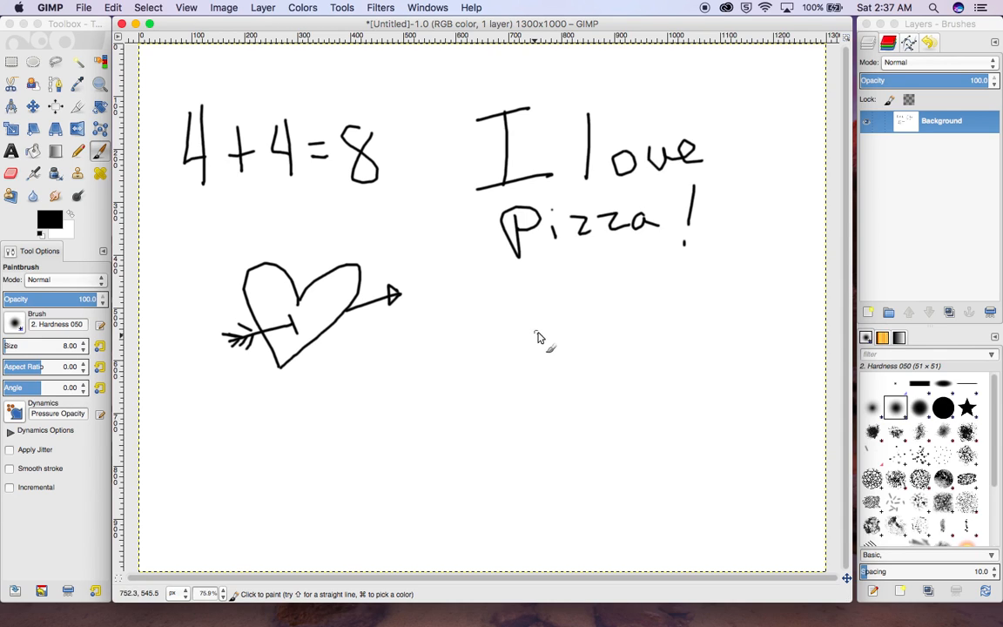
{"action": "mouse_move", "coordinate": [537, 321]}
{"action": "left_mouse_down"}
{"action": "mouse_move", "coordinate": [510, 332]}
{"action": "mouse_move", "coordinate": [570, 343]}
{"action": "mouse_move", "coordinate": [531, 323]}
{"action": "mouse_move", "coordinate": [540, 305]}
{"action": "mouse_move", "coordinate": [505, 366]}
{"action": "mouse_move", "coordinate": [552, 320]}
{"action": "mouse_move", "coordinate": [494, 337]}
{"action": "mouse_move", "coordinate": [489, 372]}
{"action": "mouse_move", "coordinate": [513, 385]}
{"action": "mouse_move", "coordinate": [534, 343]}
{"action": "left_mouse_up"}
{"action": "key", "text": "super+z"}
{"action": "key", "text": "super+z"}
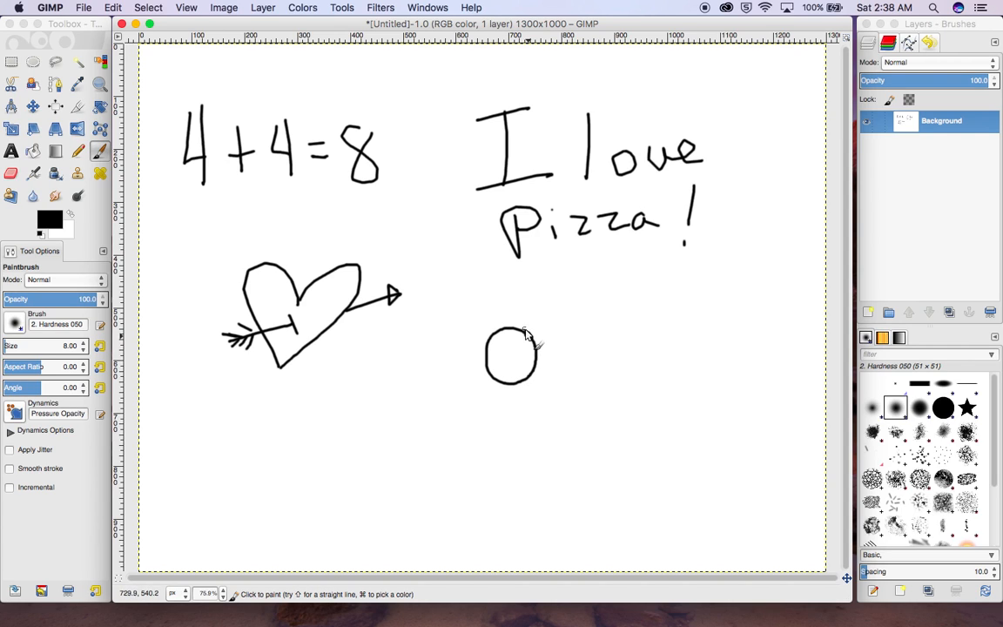
{"action": "mouse_move", "coordinate": [555, 289]}
{"action": "left_mouse_down"}
{"action": "mouse_move", "coordinate": [553, 371]}
{"action": "mouse_move", "coordinate": [558, 330]}
{"action": "mouse_move", "coordinate": [573, 373]}
{"action": "left_mouse_up"}
{"action": "left_click_drag", "start_coordinate": [605, 294], "coordinate": [603, 362]}
{"action": "left_click", "coordinate": [593, 385]}
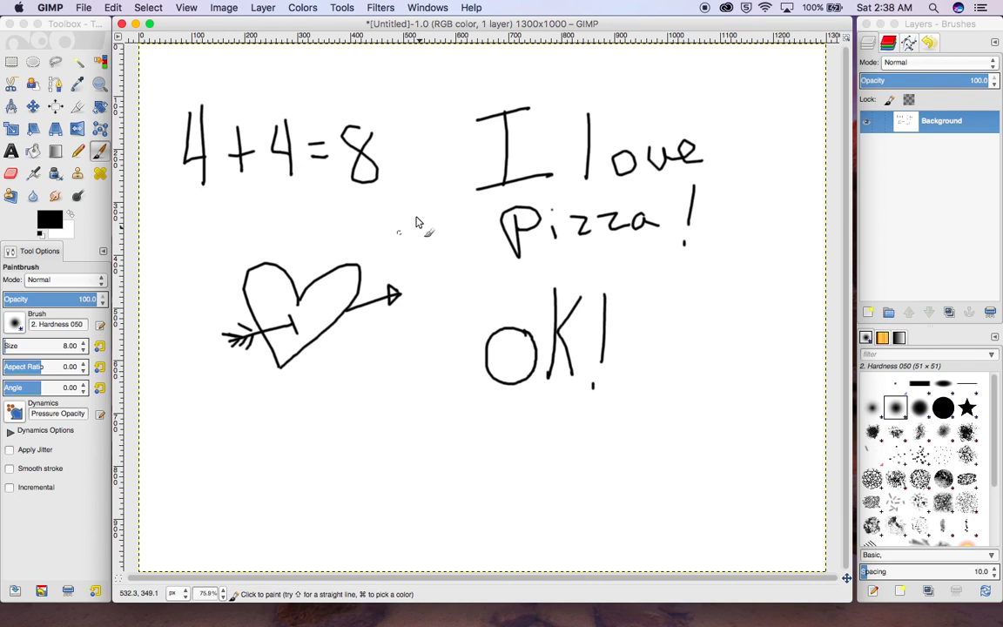
- Export the drawing to the Desktop as First Image.png with PNG compression level 9
{"action": "left_click", "coordinate": [83, 9]}
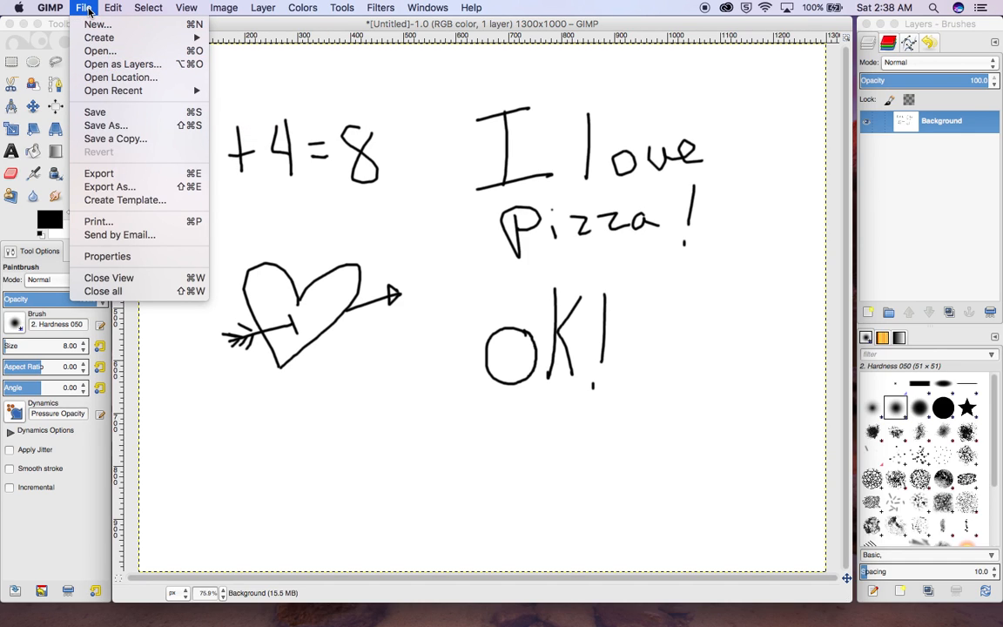
{"action": "left_click", "coordinate": [133, 174]}
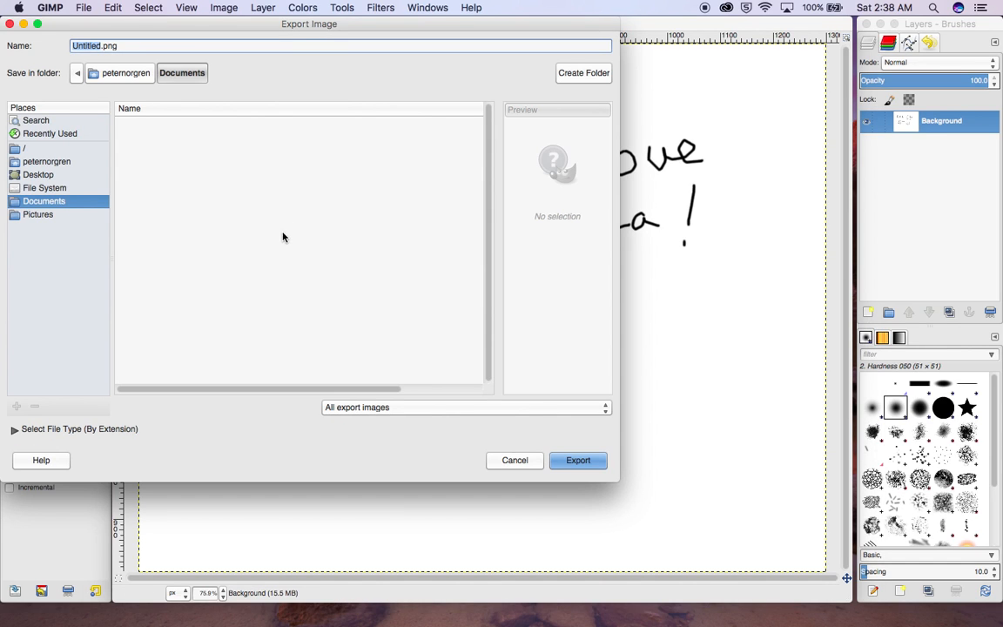
{"action": "left_click", "coordinate": [51, 176]}
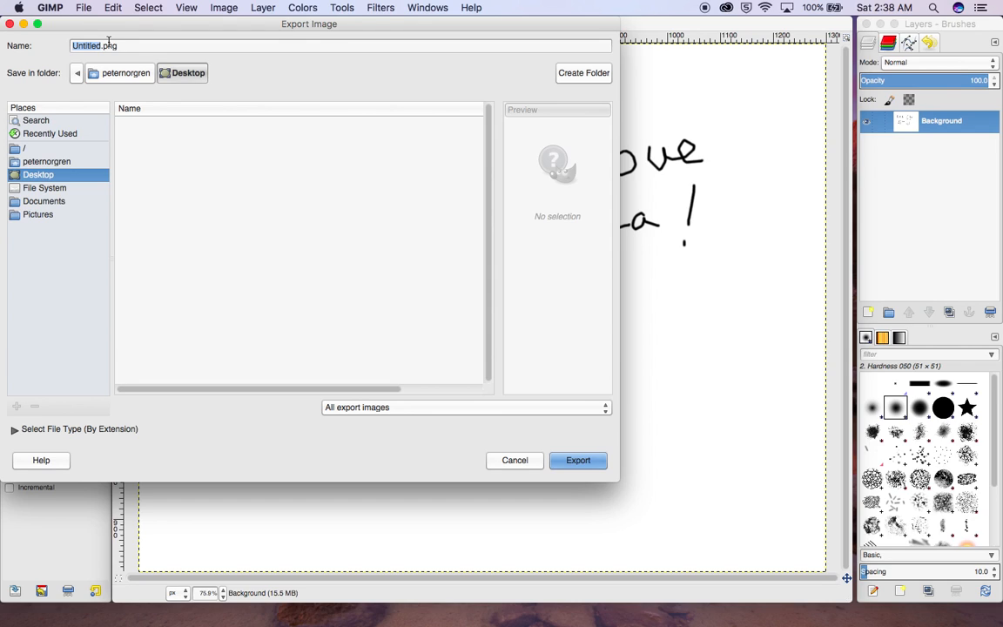
{"action": "type", "text": "First Image"}
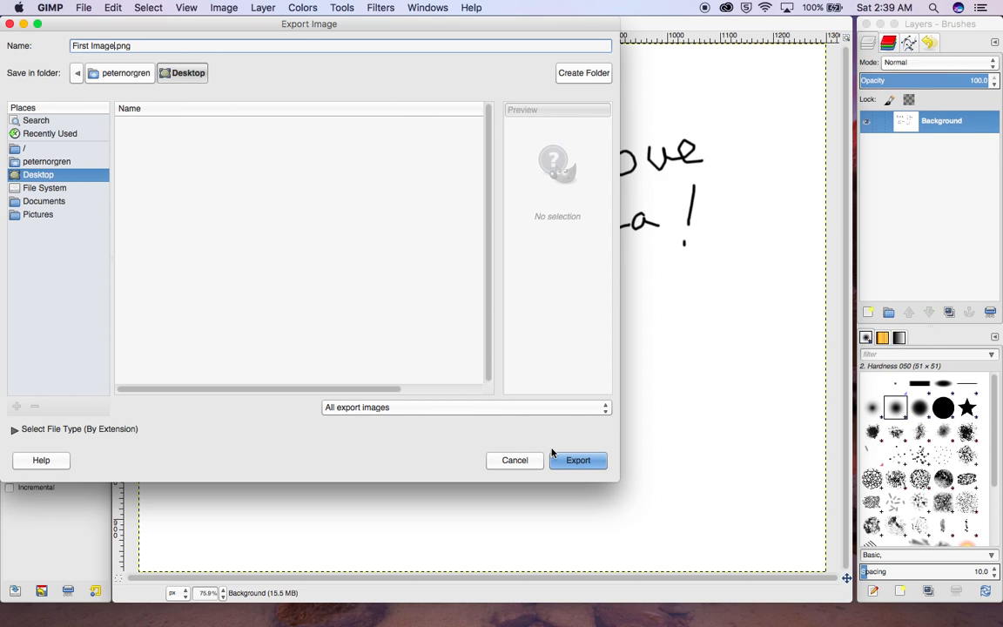
{"action": "left_click", "coordinate": [578, 461]}
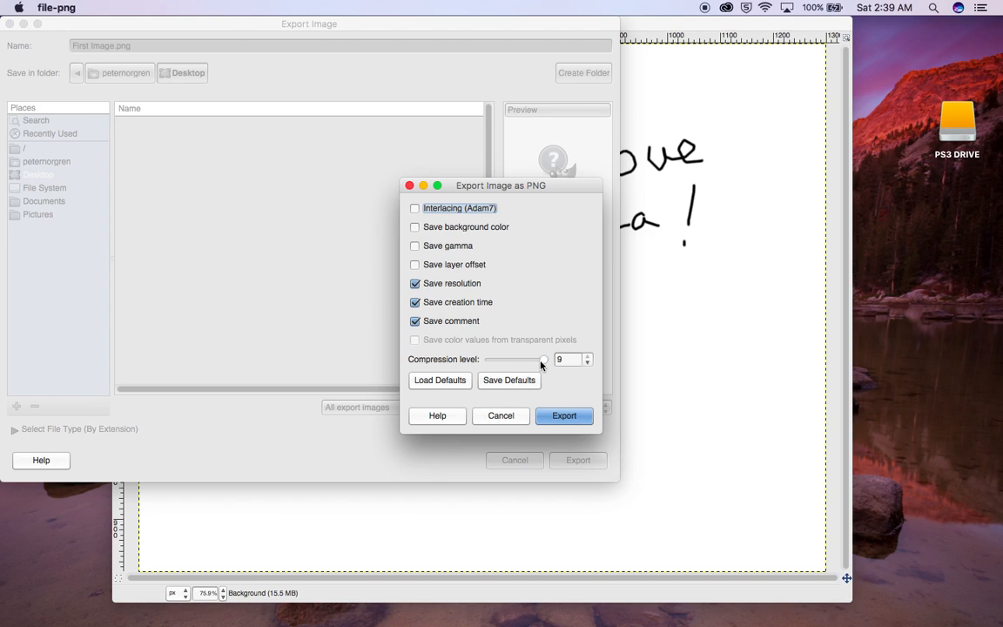
{"action": "mouse_move", "coordinate": [541, 362]}
{"action": "left_mouse_down"}
{"action": "mouse_move", "coordinate": [505, 362]}
{"action": "mouse_move", "coordinate": [558, 370]}
{"action": "left_mouse_up"}
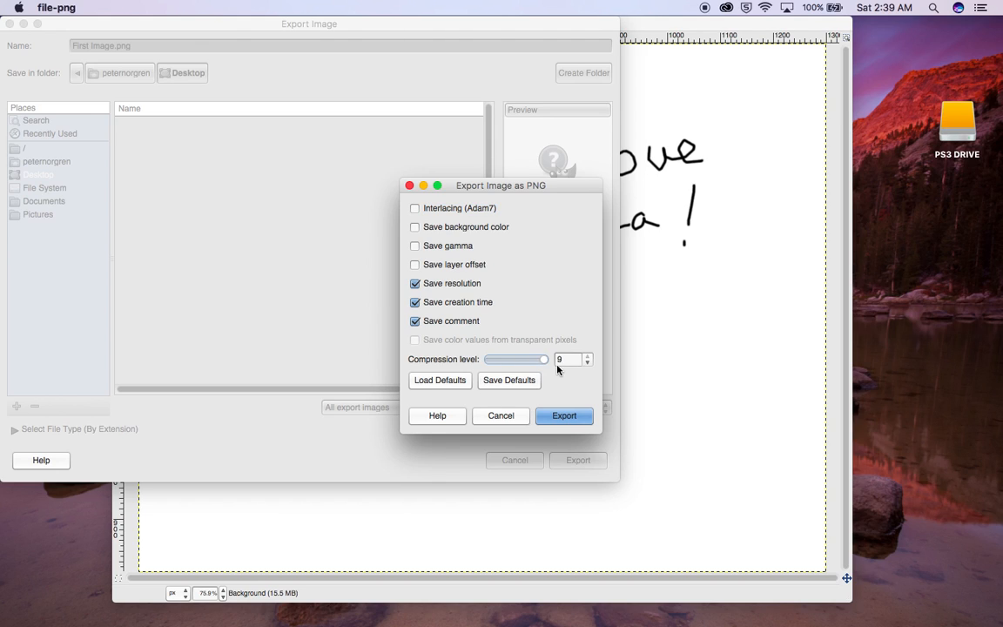
{"action": "left_click", "coordinate": [565, 416]}
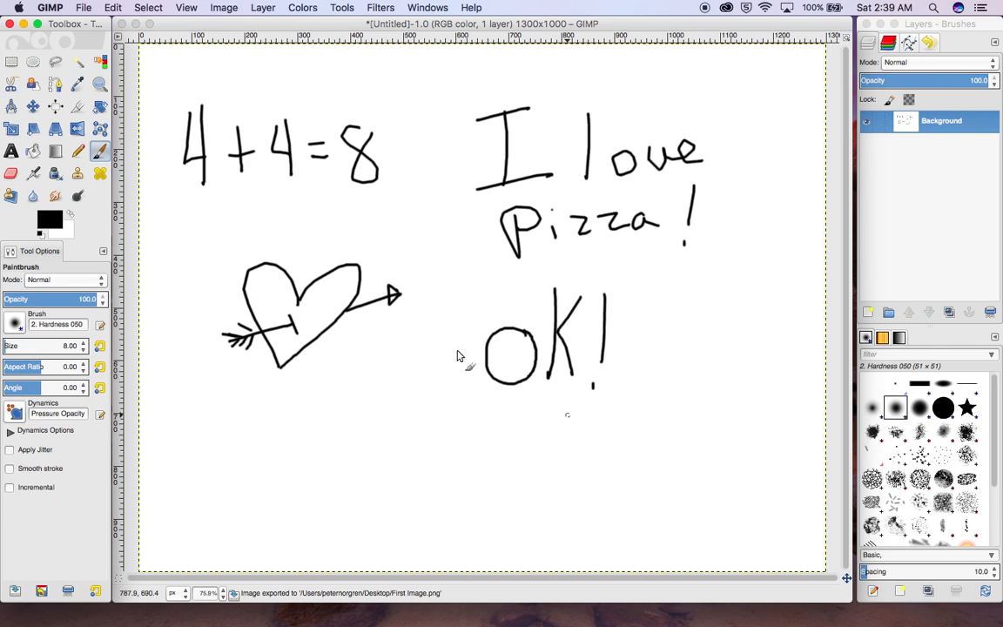
- Minimize the canvas window, check the exported First Image.png from the desktop in Preview, and return to the GIMP canvas
{"action": "left_click", "coordinate": [136, 24]}
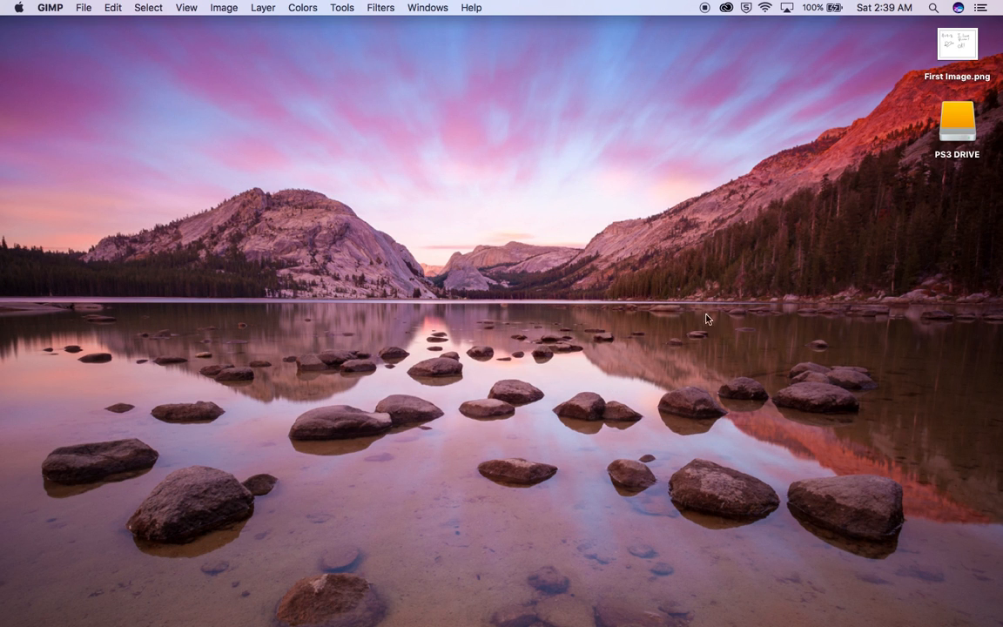
{"action": "double_click", "coordinate": [956, 45]}
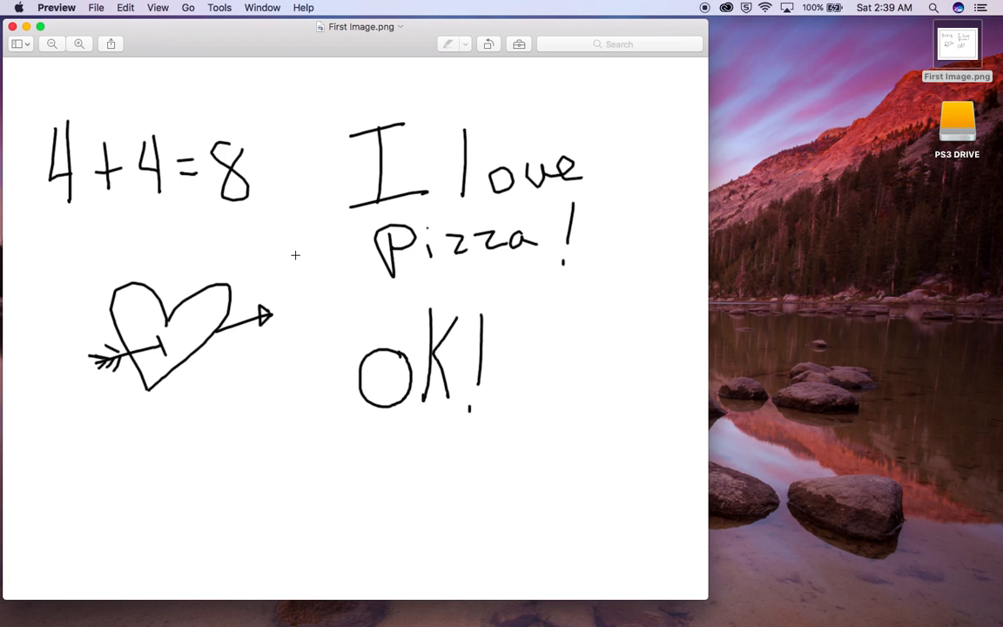
{"action": "left_click", "coordinate": [12, 26]}
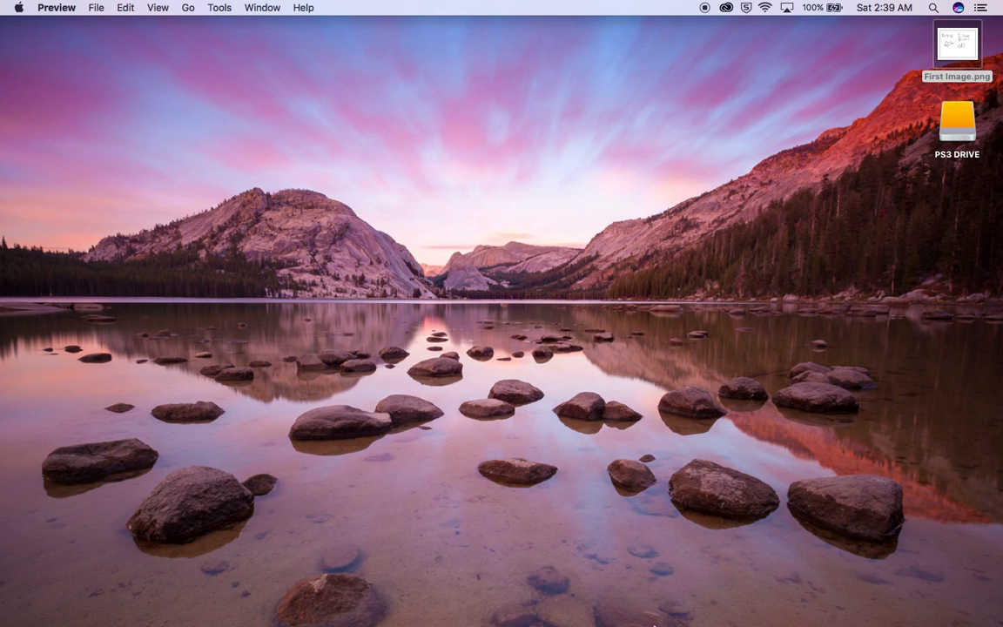
{"action": "mouse_move", "coordinate": [666, 616]}
{"action": "left_click", "coordinate": [625, 613]}
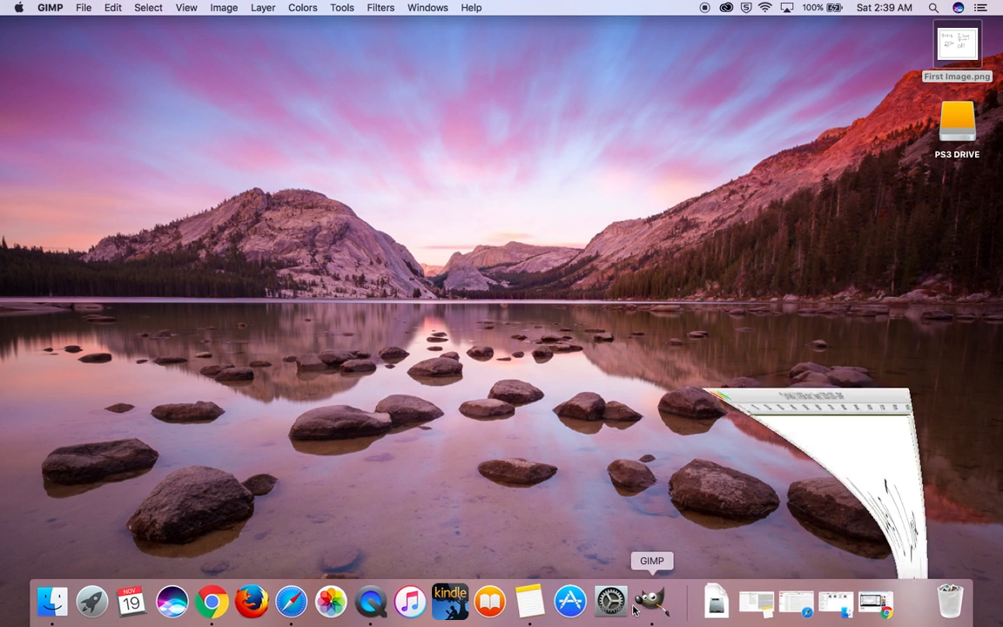